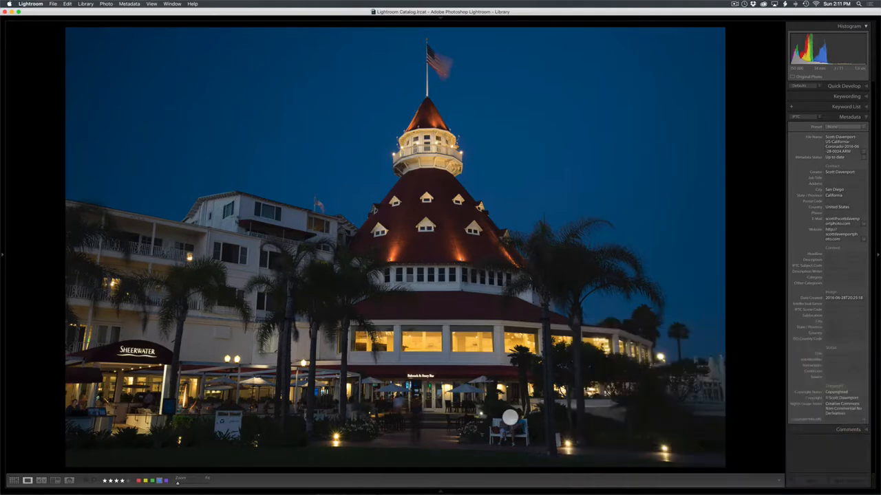
Open the previous hotel shot in the Develop module and enable profile corrections and chromatic aberration removal
{"action": "key", "text": "Left"}
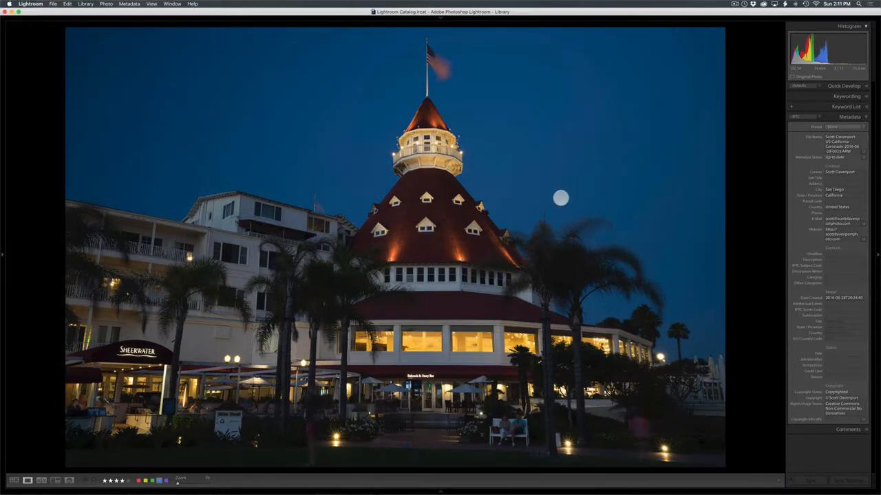
{"action": "key", "text": "d"}
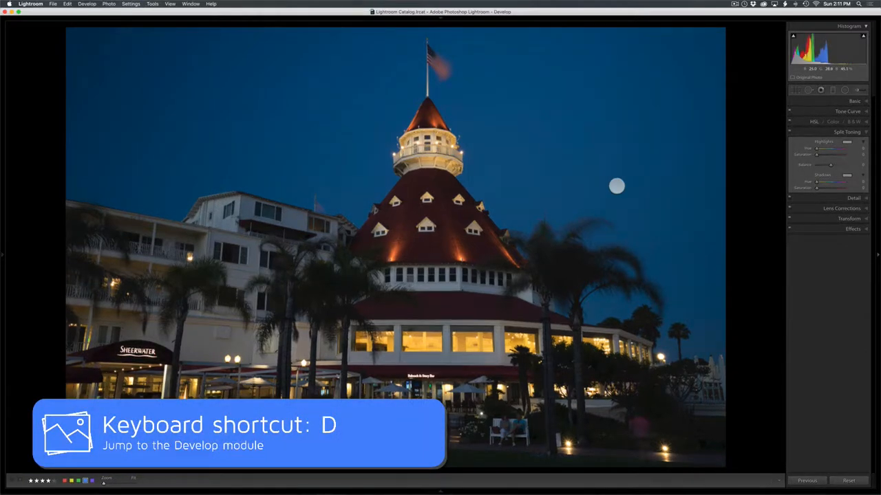
{"action": "left_click", "coordinate": [846, 208]}
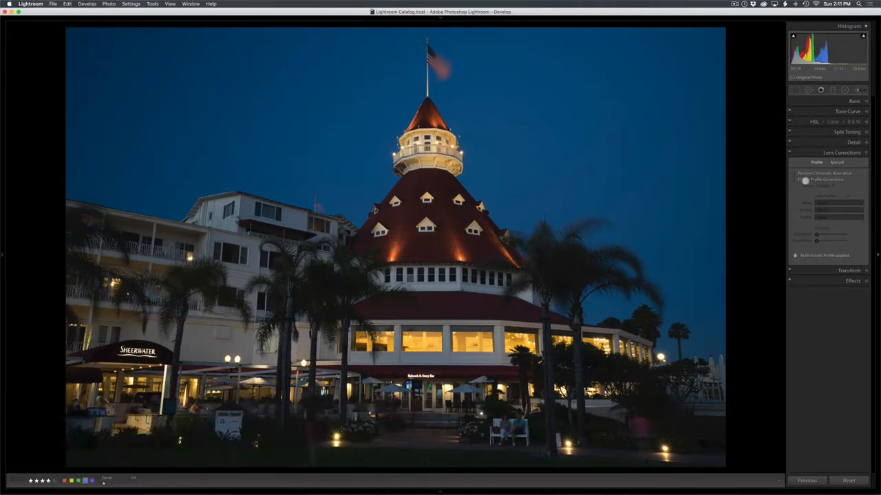
{"action": "left_click", "coordinate": [794, 179]}
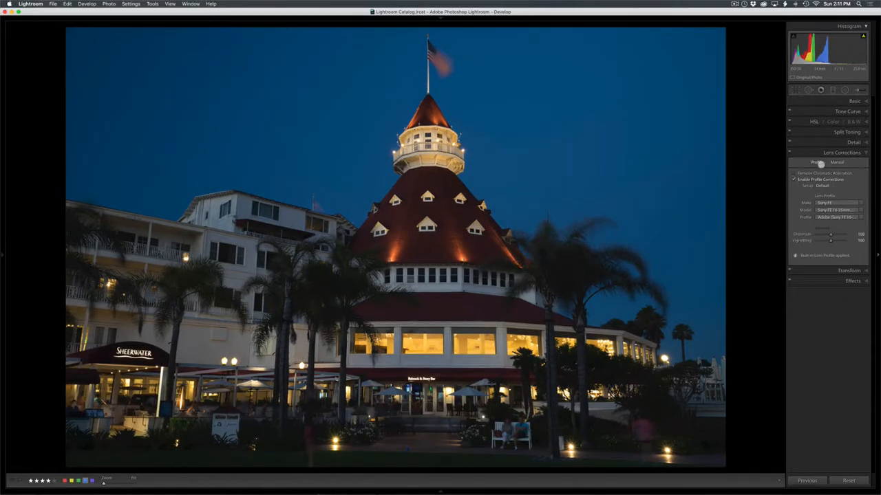
{"action": "left_click", "coordinate": [797, 174]}
Sample the white wall between the lit restaurant windows as the neutral target for the white balance
{"action": "left_click", "coordinate": [855, 101]}
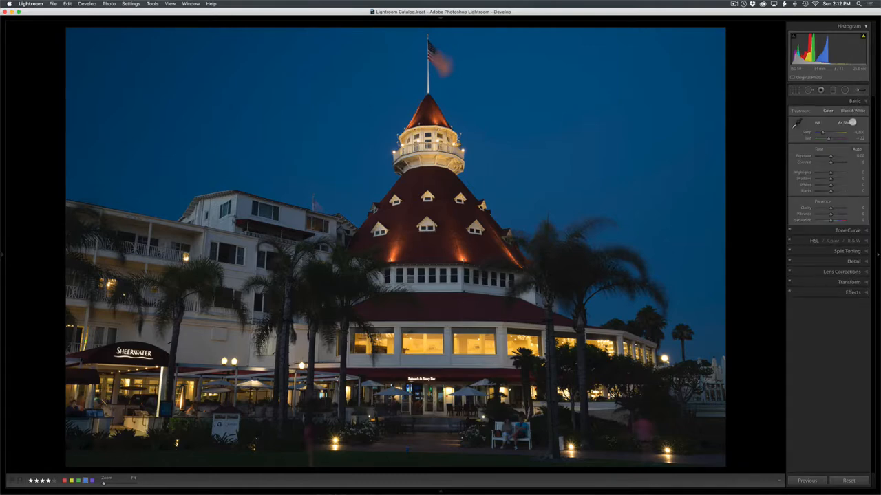
{"action": "left_click", "coordinate": [797, 123]}
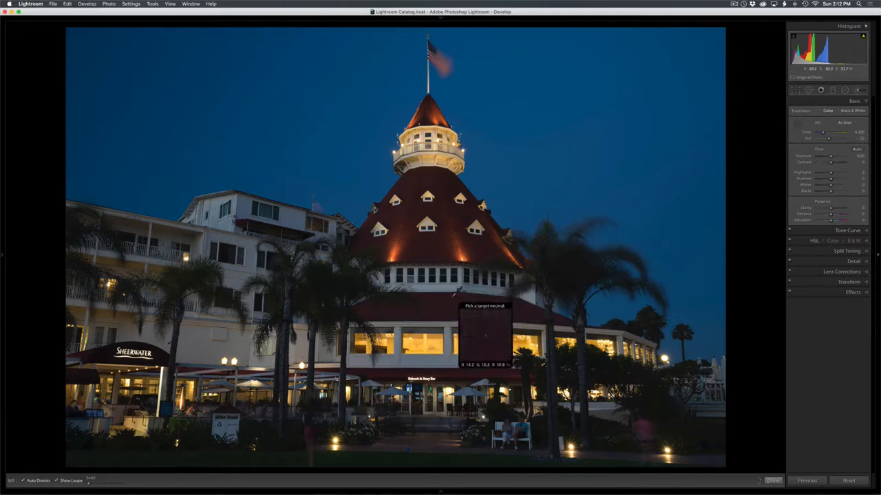
{"action": "left_click", "coordinate": [446, 344]}
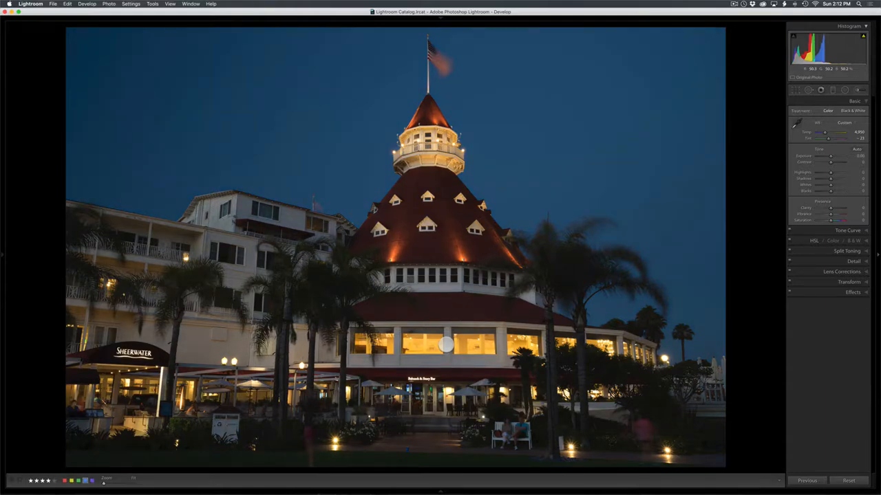
Set the white balance to Auto, compare it with the previous setting, and adjust the temperature to 6,230
{"action": "left_click", "coordinate": [844, 123]}
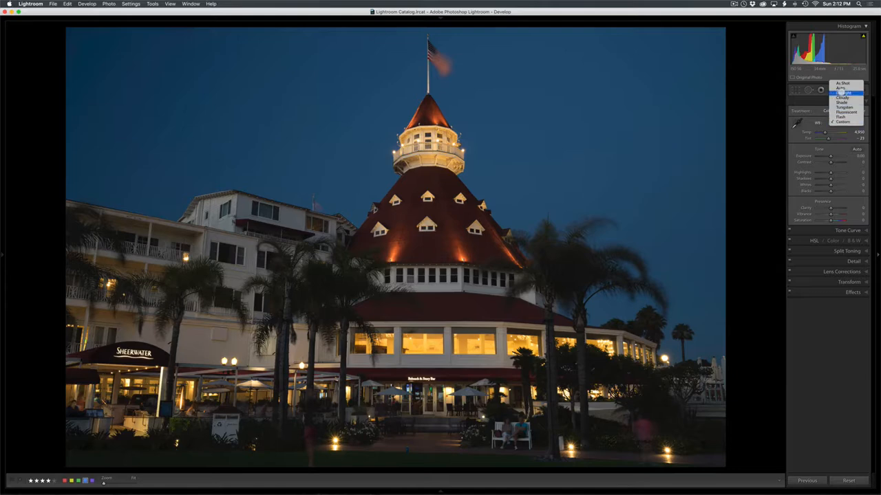
{"action": "left_click", "coordinate": [840, 90]}
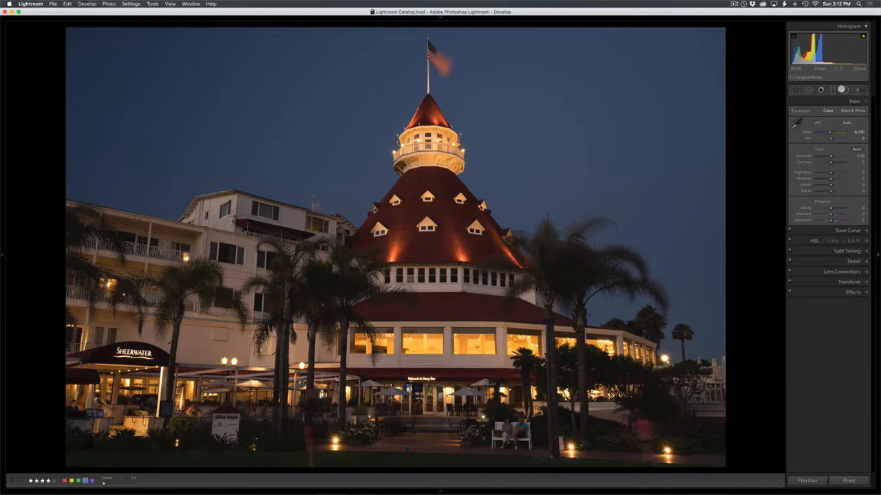
{"action": "key", "text": "super+z"}
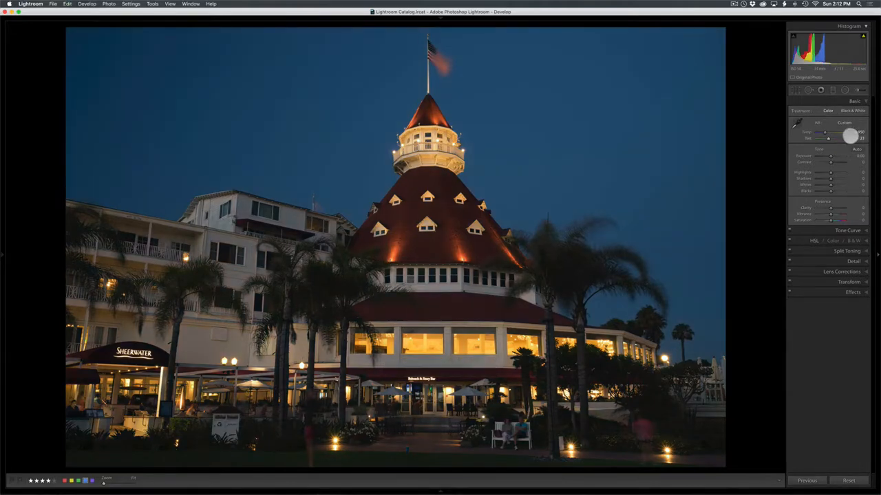
{"action": "key", "text": "super+shift+z"}
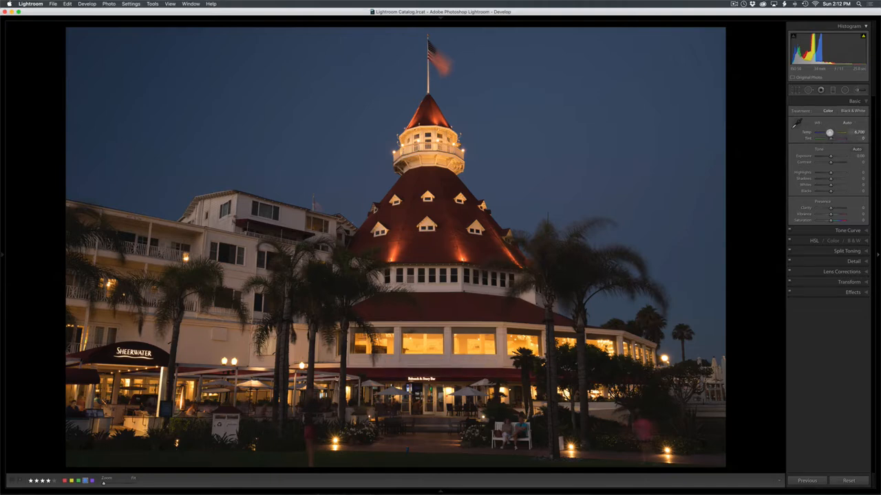
{"action": "left_click_drag", "start_coordinate": [828, 133], "coordinate": [828, 132]}
Check the clipping overlay, and set Contrast to +11 while judging the photo temporarily in black and white
{"action": "key", "text": "j"}
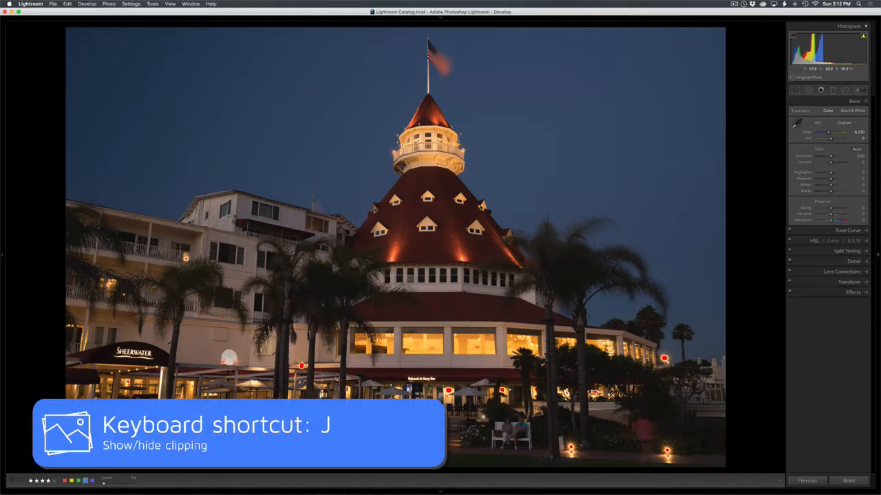
{"action": "key", "text": "j"}
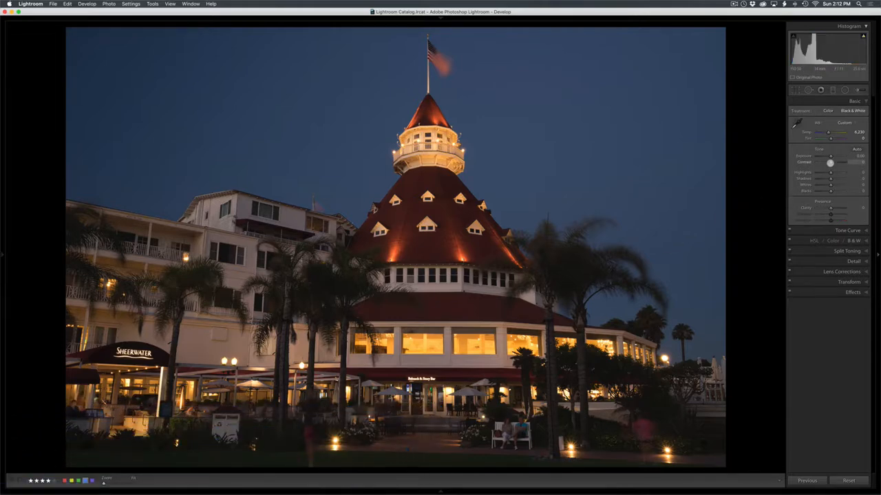
{"action": "key", "text": "v"}
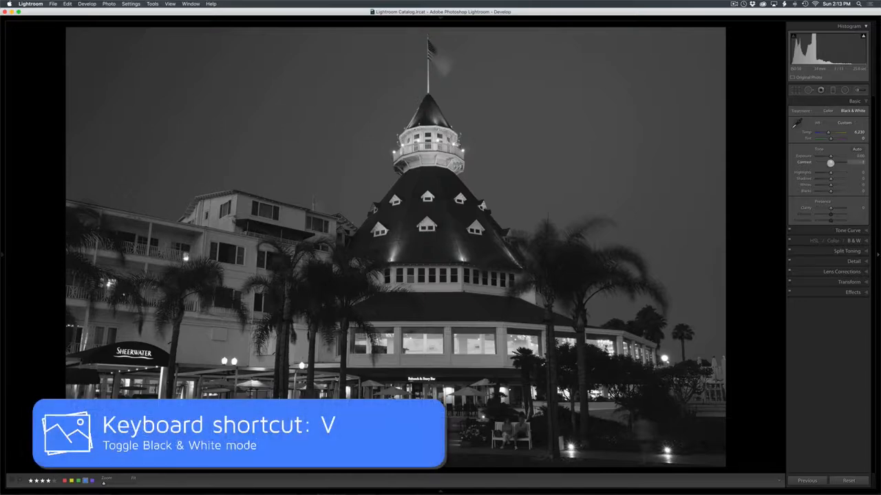
{"action": "left_click_drag", "start_coordinate": [830, 163], "coordinate": [831, 163]}
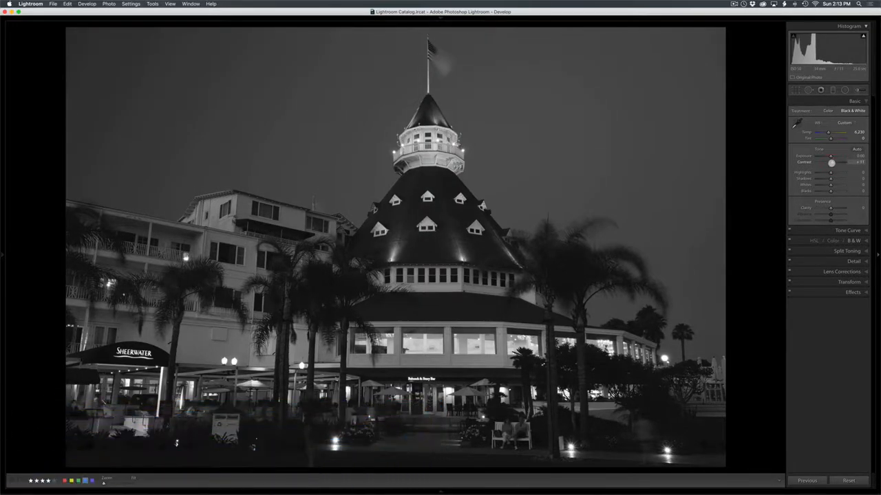
{"action": "key", "text": "v"}
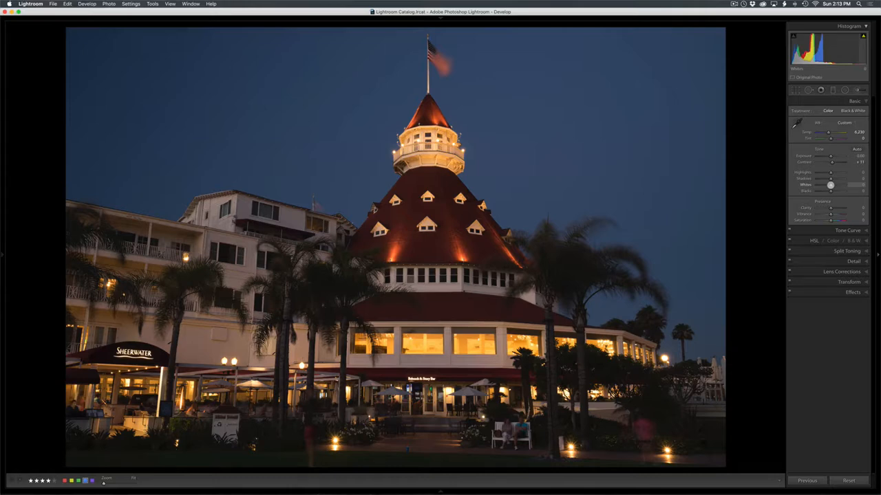
Set Blacks to -9 using the shadow clipping preview
{"action": "key", "text": "alt"}
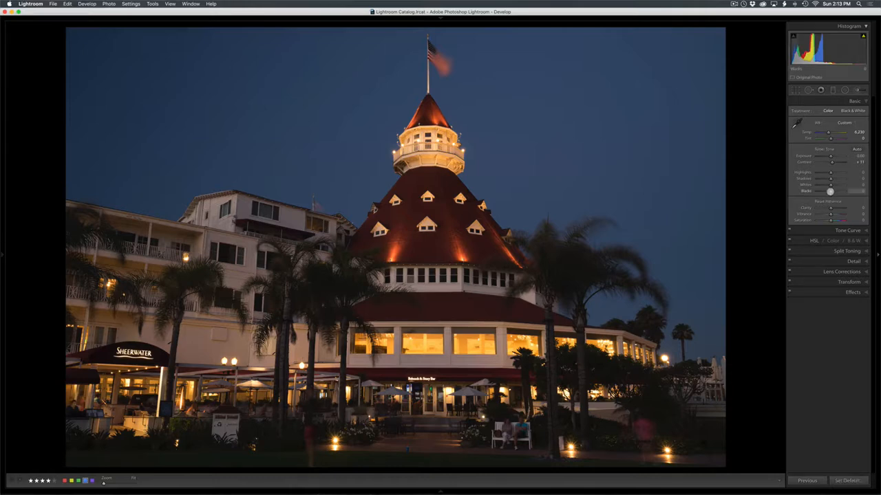
{"action": "left_click", "coordinate": [829, 192], "text": "alt"}
{"action": "left_click_drag", "start_coordinate": [829, 192], "coordinate": [829, 191]}
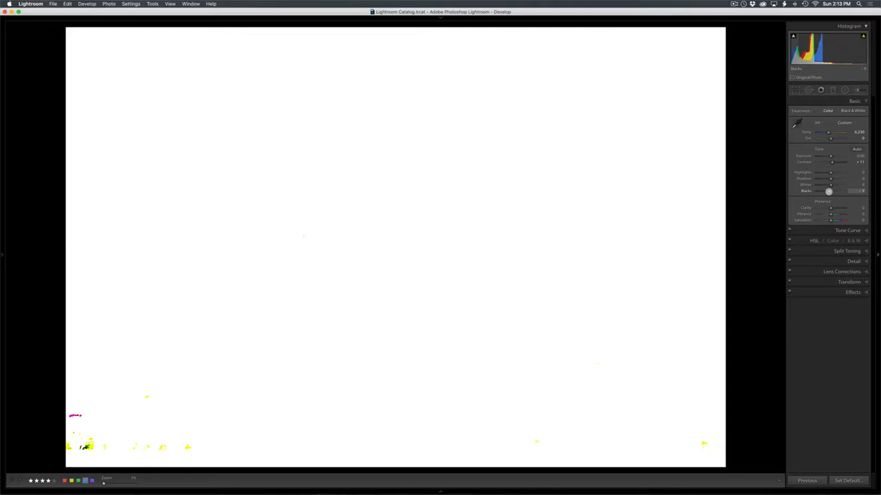
{"action": "left_click_drag", "start_coordinate": [828, 191], "coordinate": [829, 192]}
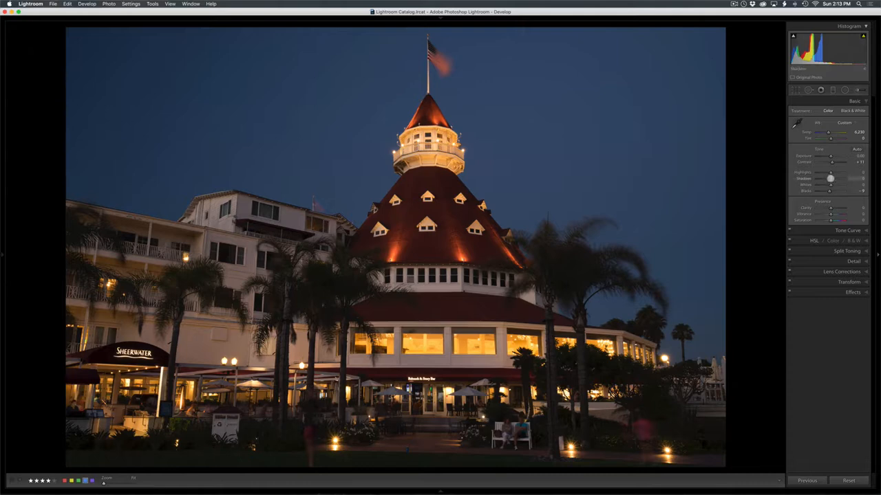
Set Shadows to +84, Highlights to -51 and Exposure to +0.30
{"action": "mouse_move", "coordinate": [830, 178]}
{"action": "left_mouse_down"}
{"action": "mouse_move", "coordinate": [842, 179]}
{"action": "mouse_move", "coordinate": [824, 173]}
{"action": "left_mouse_up"}
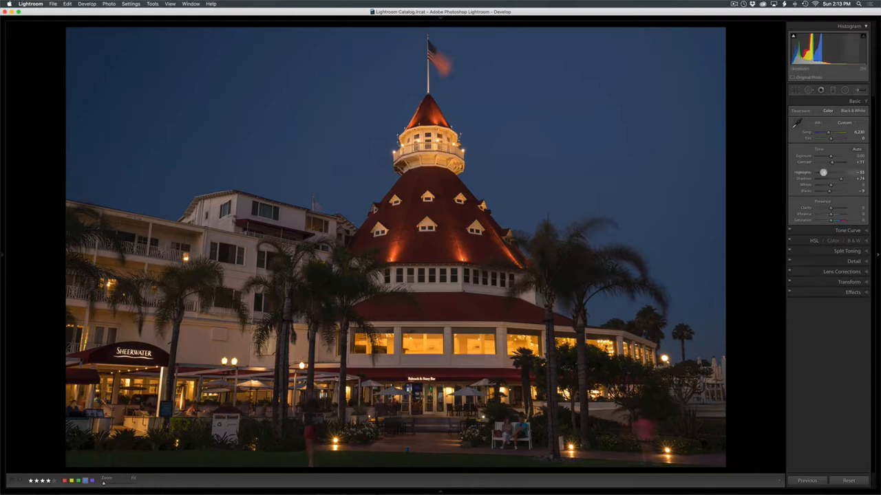
{"action": "left_click_drag", "start_coordinate": [823, 172], "coordinate": [822, 172]}
{"action": "left_click_drag", "start_coordinate": [840, 179], "coordinate": [841, 180]}
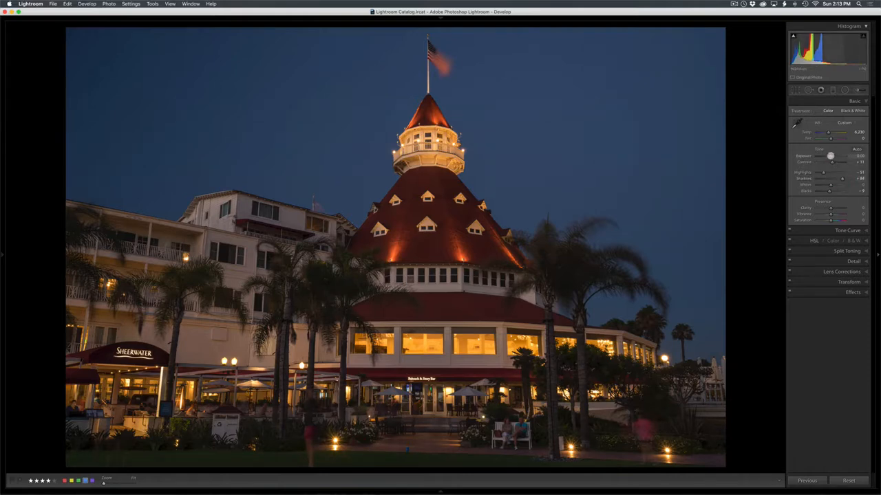
{"action": "left_click_drag", "start_coordinate": [830, 156], "coordinate": [832, 156]}
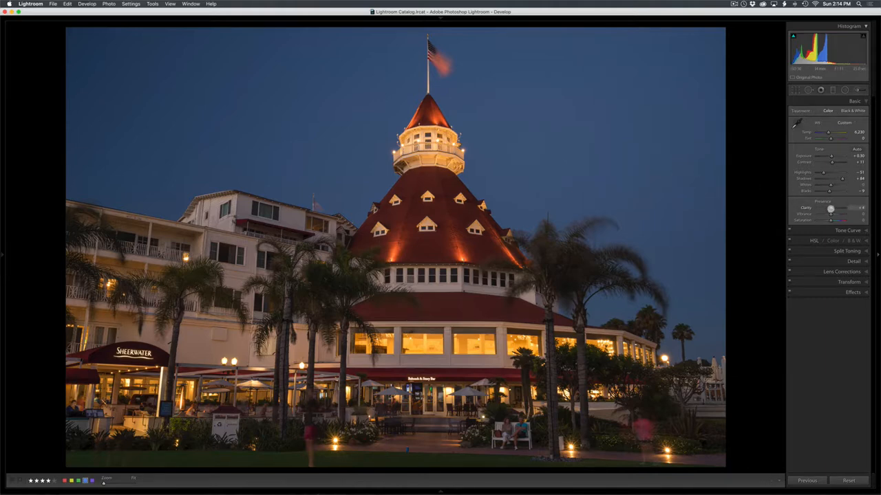
Set Clarity to +14, Vibrance to +14 and Saturation to +6
{"action": "left_click_drag", "start_coordinate": [831, 208], "coordinate": [831, 208]}
{"action": "left_click_drag", "start_coordinate": [830, 214], "coordinate": [832, 215]}
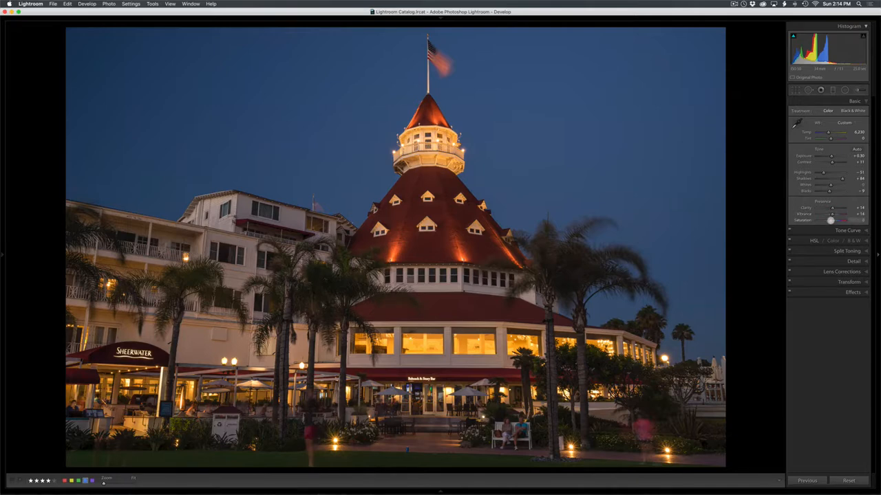
{"action": "left_click_drag", "start_coordinate": [830, 220], "coordinate": [830, 220]}
Use HSL targeted adjustments on the sky to set Blue saturation to +7 and Blue luminance to -13
{"action": "left_click", "coordinate": [813, 241]}
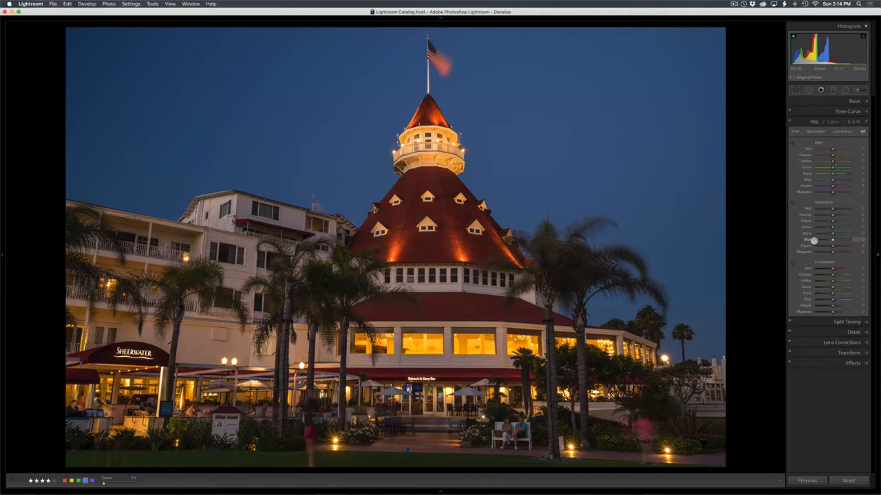
{"action": "left_click", "coordinate": [793, 203]}
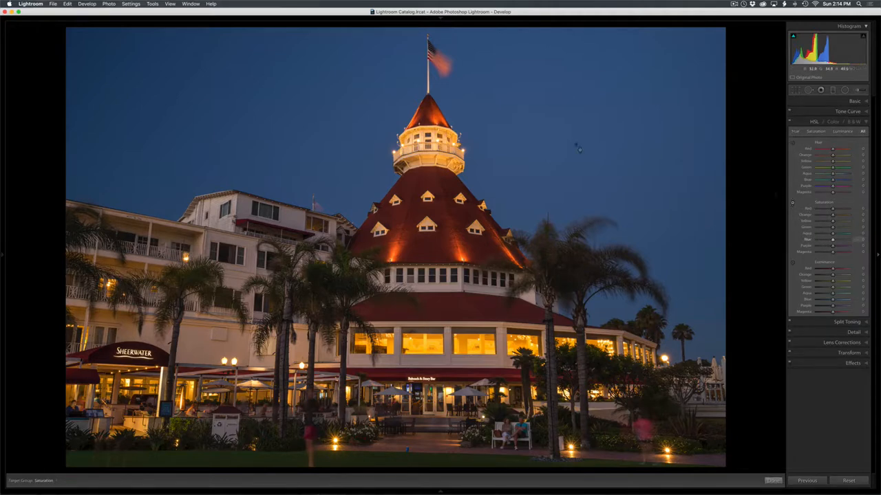
{"action": "left_click_drag", "start_coordinate": [585, 155], "coordinate": [585, 148]}
{"action": "mouse_move", "coordinate": [585, 147]}
{"action": "left_mouse_down"}
{"action": "mouse_move", "coordinate": [585, 140]}
{"action": "mouse_move", "coordinate": [585, 164]}
{"action": "mouse_move", "coordinate": [585, 138]}
{"action": "left_mouse_up"}
{"action": "left_click_drag", "start_coordinate": [578, 142], "coordinate": [578, 147]}
{"action": "left_click", "coordinate": [792, 262]}
{"action": "left_click_drag", "start_coordinate": [605, 179], "coordinate": [605, 190]}
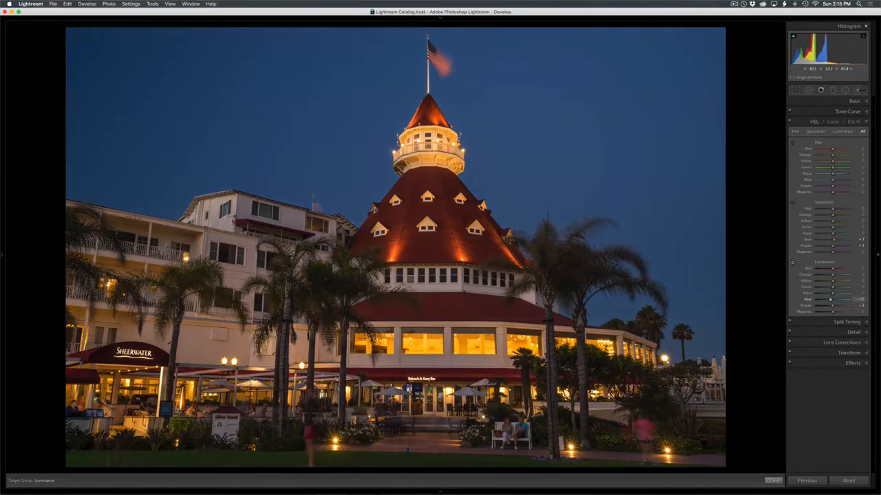
Raise the sky's Blue saturation to +16 and compare the photo with and without the HSL adjustments
{"action": "left_click", "coordinate": [791, 203]}
{"action": "left_click_drag", "start_coordinate": [647, 142], "coordinate": [647, 141]}
{"action": "left_click", "coordinate": [789, 122]}
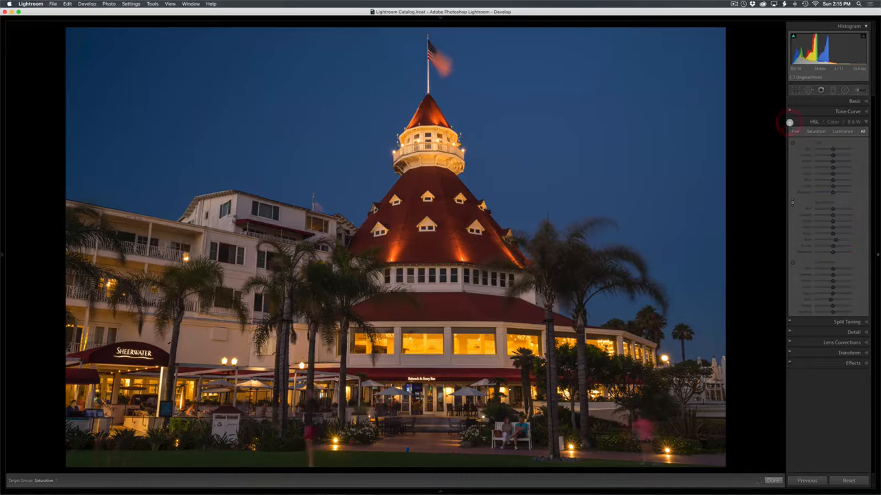
{"action": "left_click", "coordinate": [789, 121]}
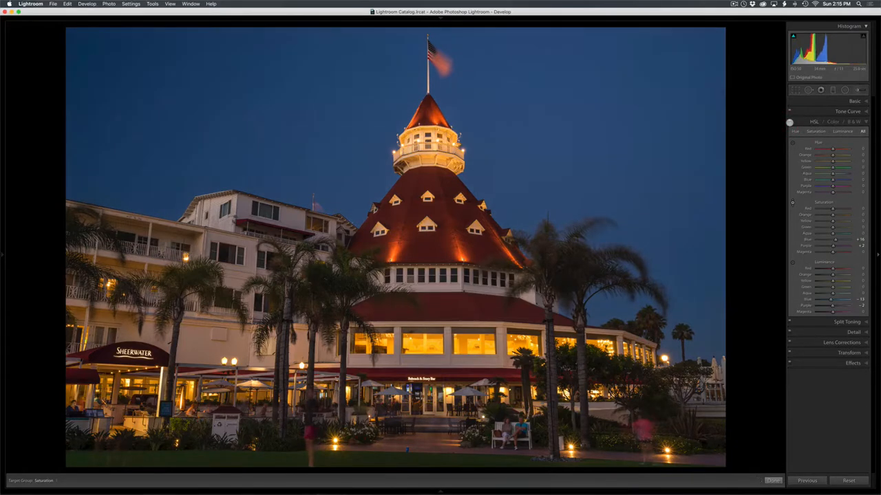
Try boosting the red roof's saturation with the targeted adjustment, and undo it
{"action": "left_click", "coordinate": [792, 201]}
{"action": "left_click", "coordinate": [792, 202]}
{"action": "left_click_drag", "start_coordinate": [440, 207], "coordinate": [441, 190]}
{"action": "key", "text": "super+z"}
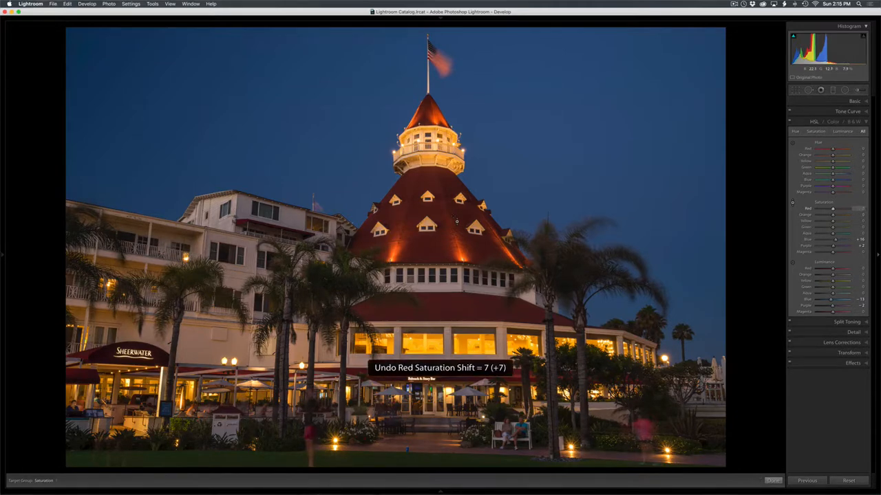
Shift the roof's hue with the targeted adjustment to Red -12 and Orange -9, comparing before and after
{"action": "left_click", "coordinate": [793, 144]}
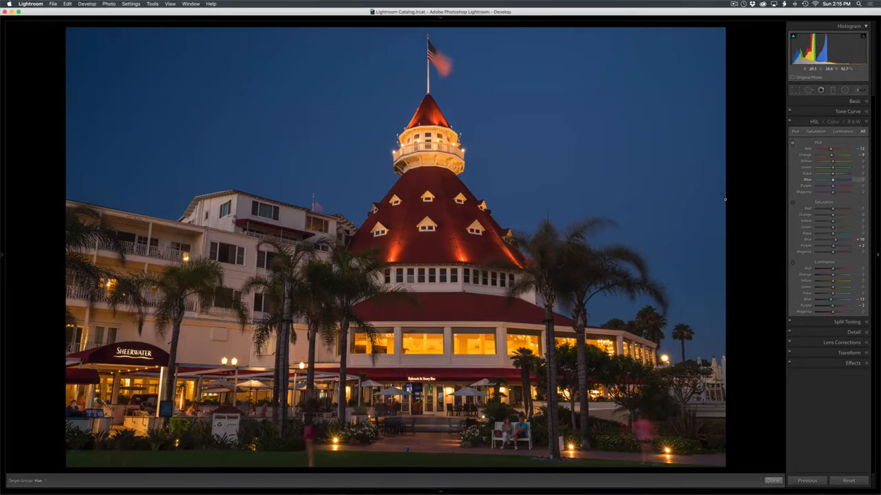
{"action": "key", "text": "super+z"}
{"action": "key", "text": "super+shift+z"}
Set the sharpening Masking to 11 using the mask preview, and raise the sharpening Amount and Detail slightly
{"action": "left_click", "coordinate": [849, 331]}
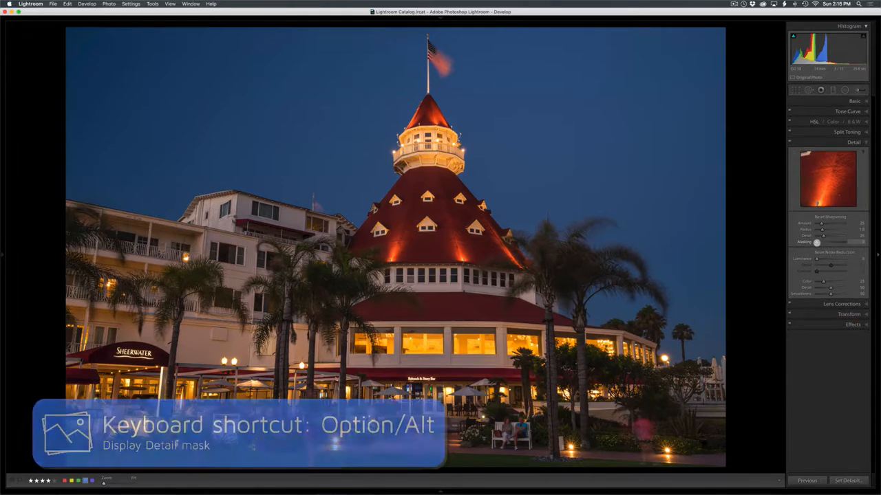
{"action": "left_click", "coordinate": [817, 242], "text": "alt"}
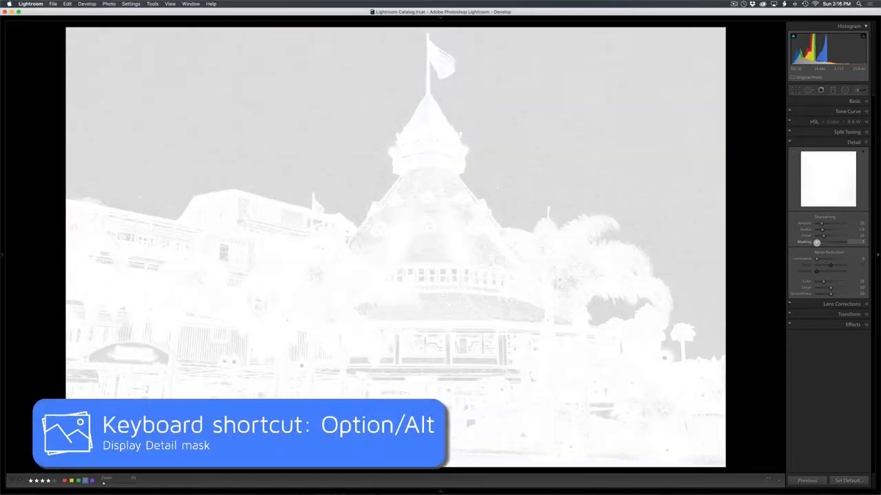
{"action": "left_click_drag", "start_coordinate": [817, 242], "coordinate": [819, 242]}
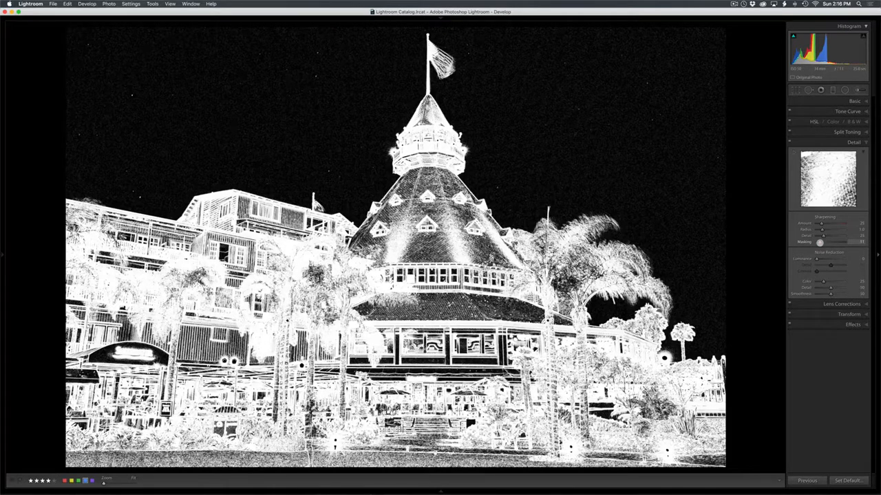
{"action": "left_click_drag", "start_coordinate": [820, 242], "coordinate": [819, 242]}
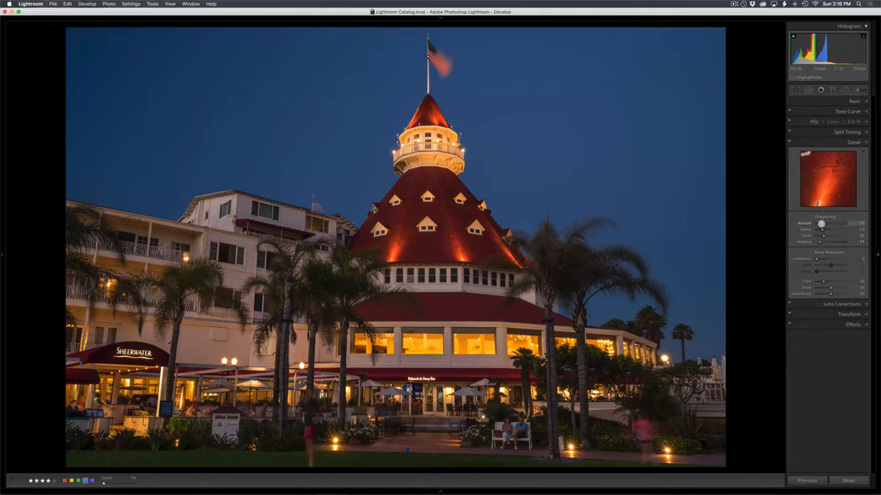
{"action": "left_click_drag", "start_coordinate": [820, 223], "coordinate": [827, 235]}
Raise the photo's Exposure to +0.60 in the Basic adjustments
{"action": "left_click", "coordinate": [856, 101]}
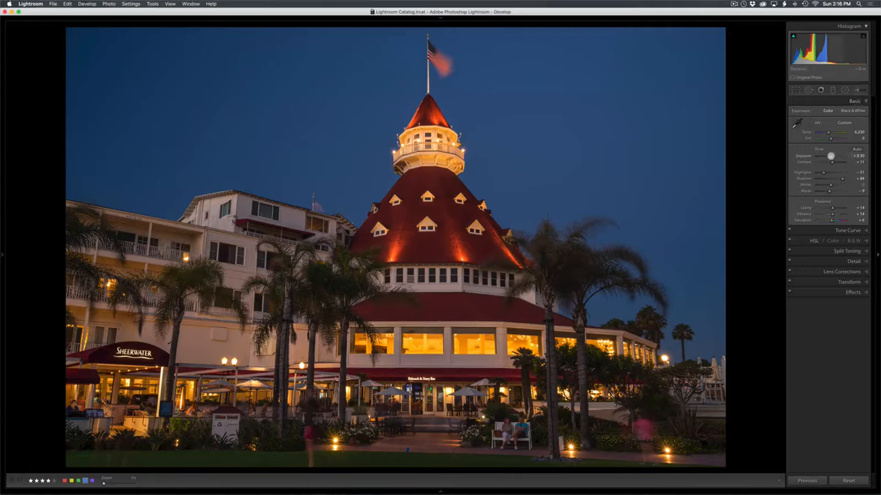
{"action": "left_click_drag", "start_coordinate": [829, 157], "coordinate": [831, 156]}
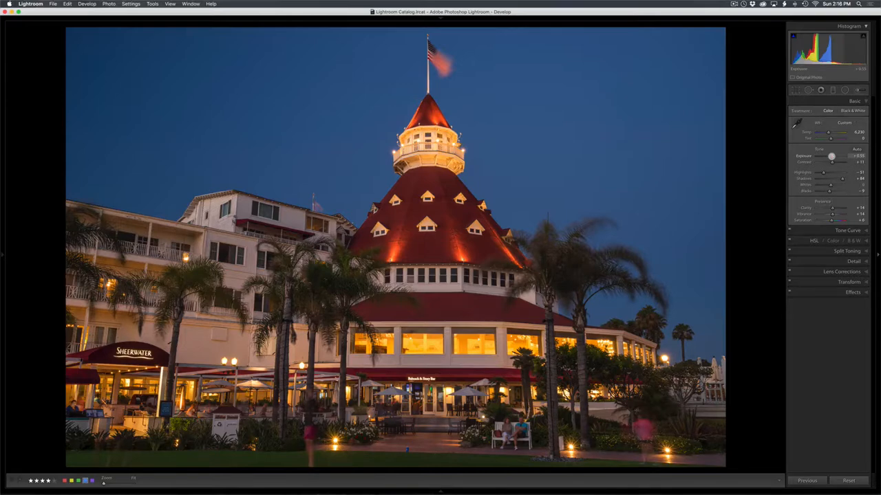
{"action": "left_click_drag", "start_coordinate": [831, 157], "coordinate": [832, 156]}
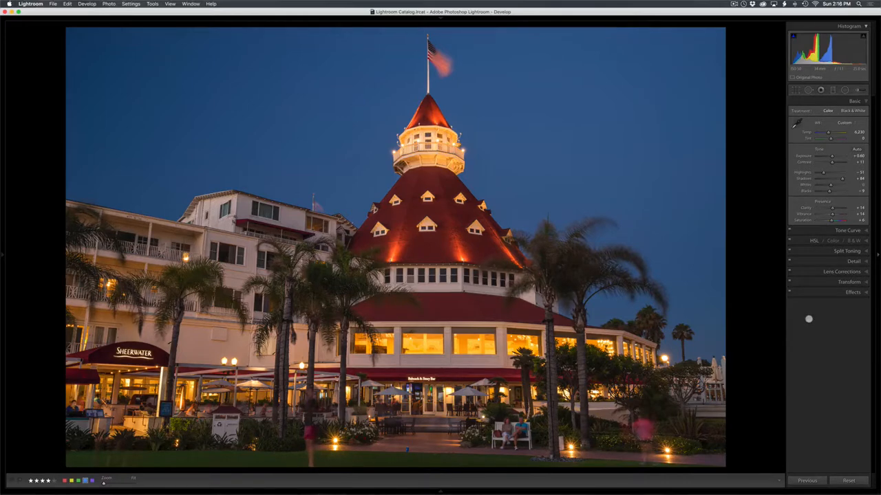
Heal the dust spots across the sky with Spot Removal in Heal mode, using Visualize Spots to locate them
{"action": "key", "text": "q"}
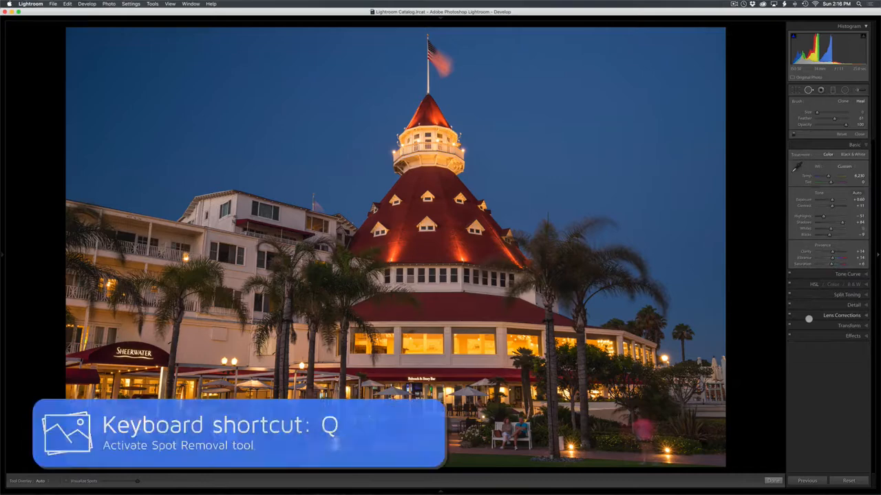
{"action": "key", "text": "a"}
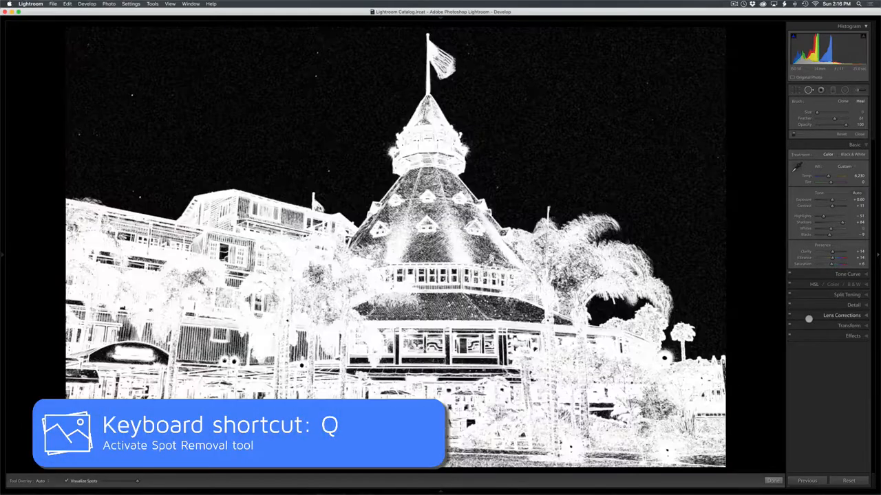
{"action": "key", "text": "a"}
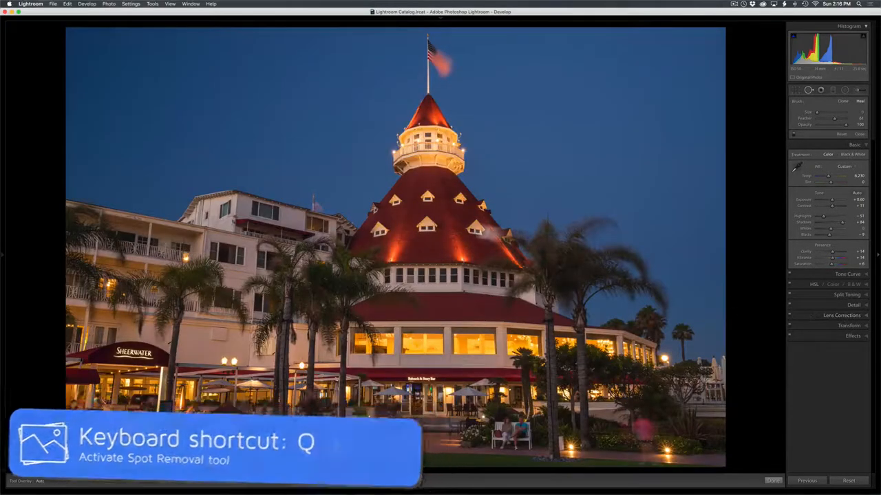
{"action": "key", "text": "a"}
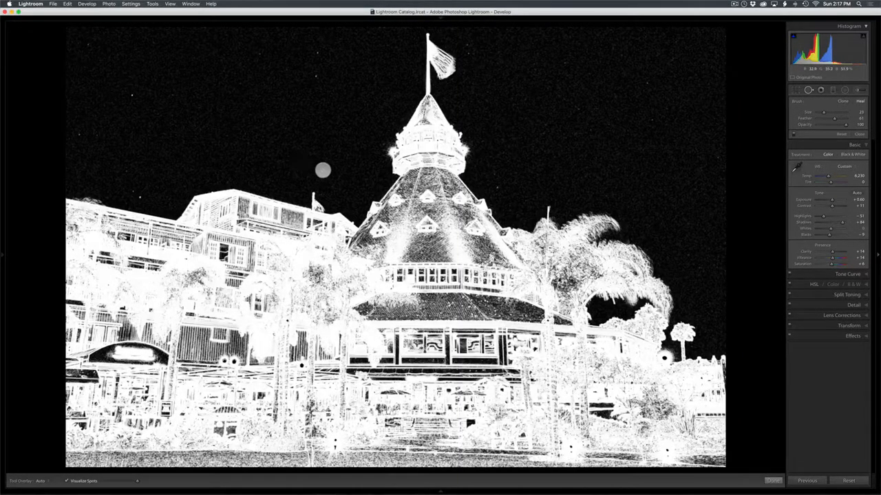
{"action": "left_click", "coordinate": [328, 170]}
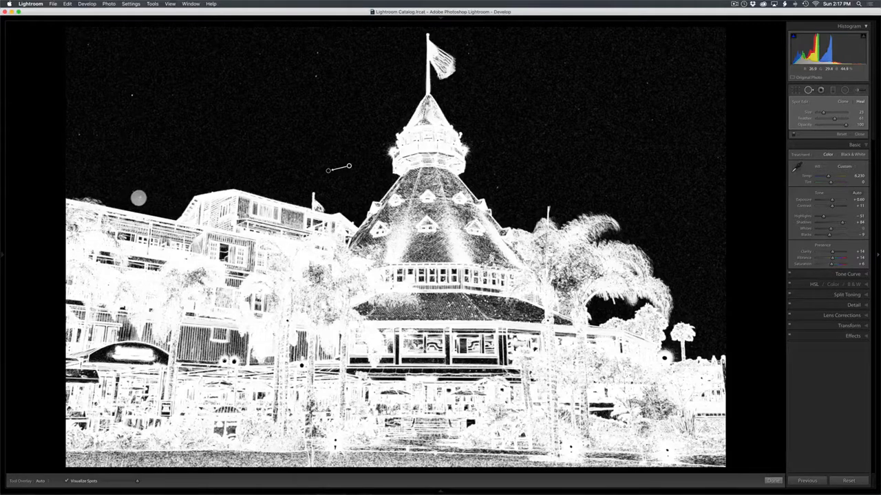
{"action": "left_click", "coordinate": [139, 198]}
{"action": "left_click", "coordinate": [131, 95]}
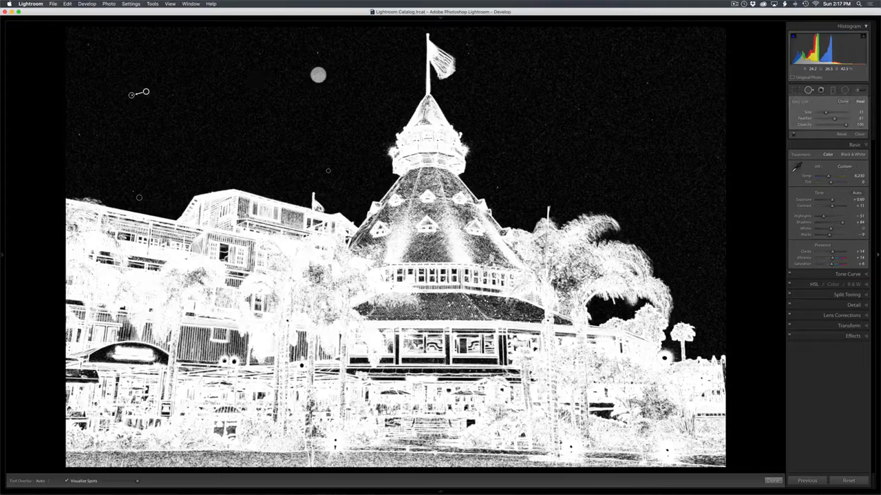
{"action": "left_click", "coordinate": [315, 75]}
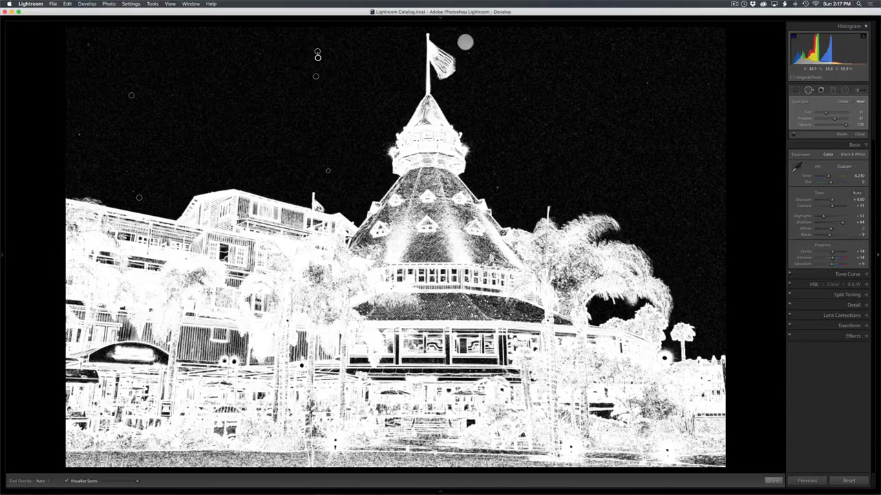
{"action": "left_click", "coordinate": [468, 53]}
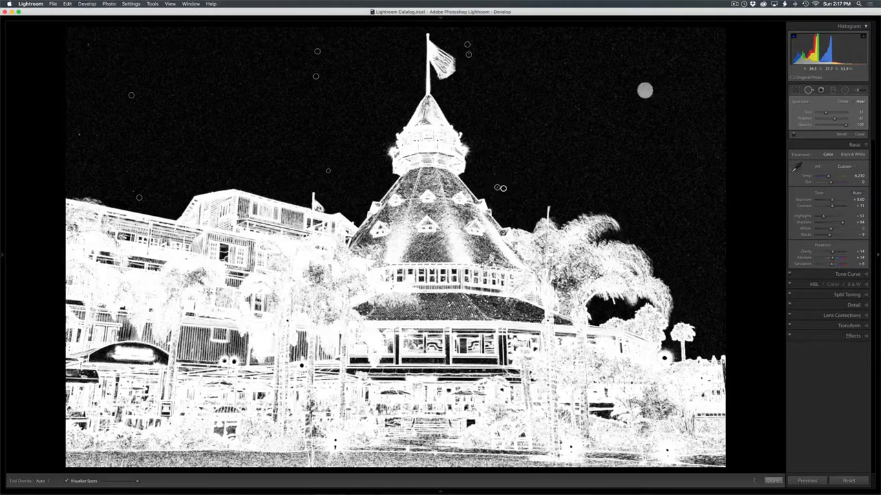
{"action": "left_click", "coordinate": [646, 84]}
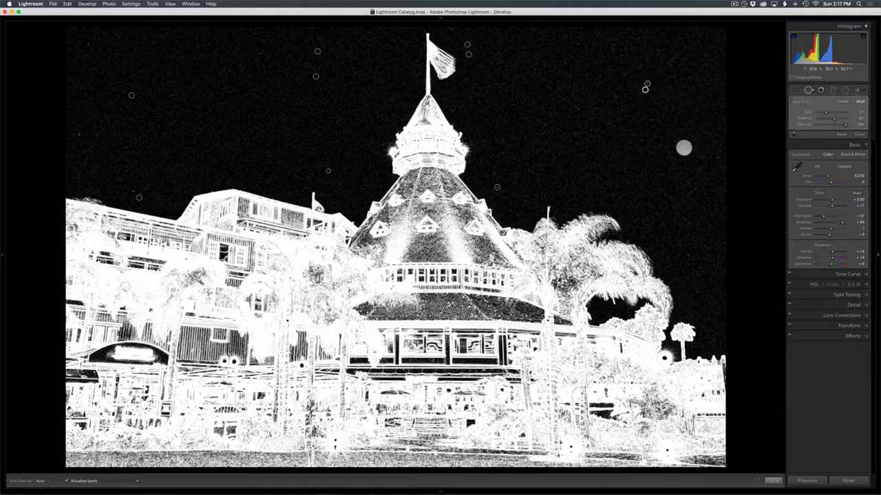
{"action": "key", "text": "a"}
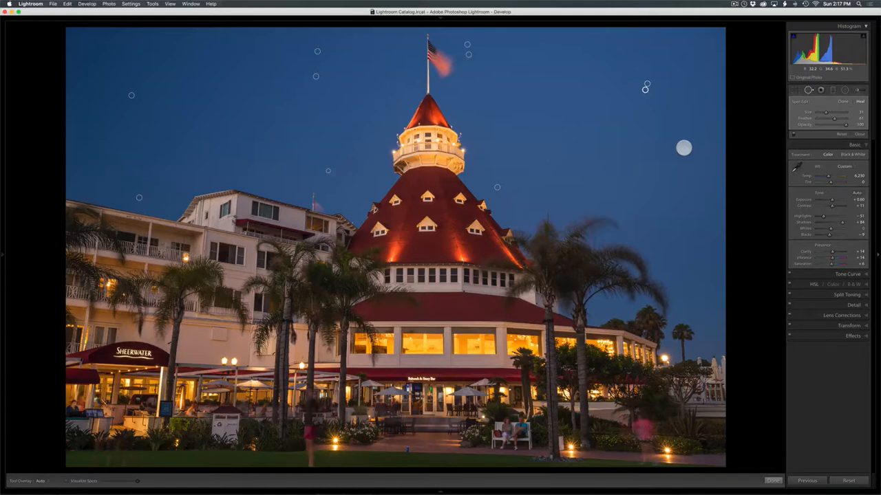
{"action": "key", "text": "q"}
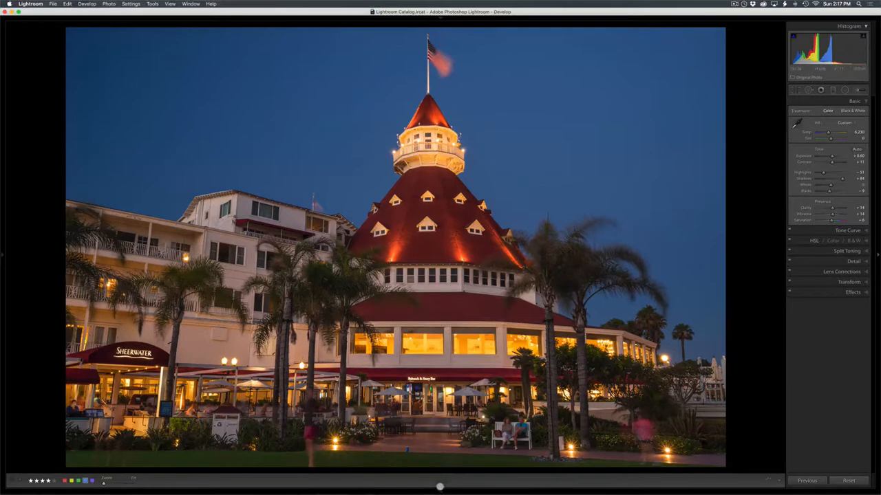
Apply the previous photo's develop settings to the next hotel exposure, the last photo in the filmstrip
{"action": "left_click", "coordinate": [439, 486]}
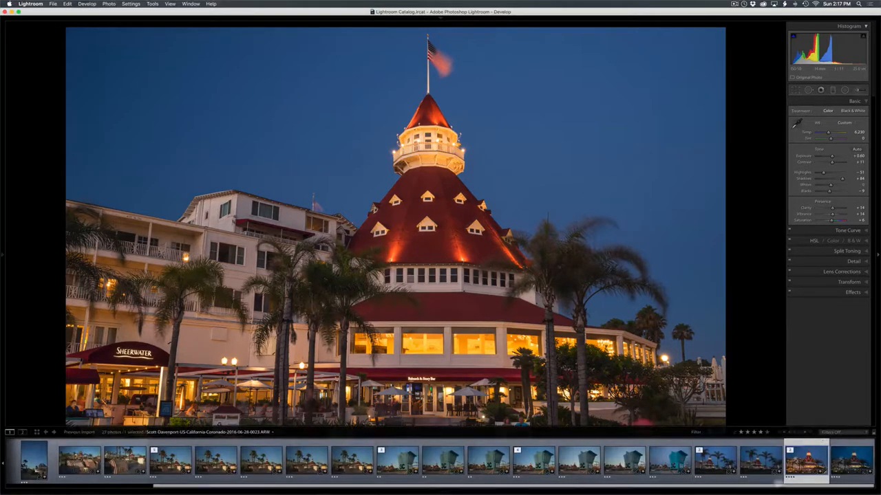
{"action": "left_click", "coordinate": [848, 462]}
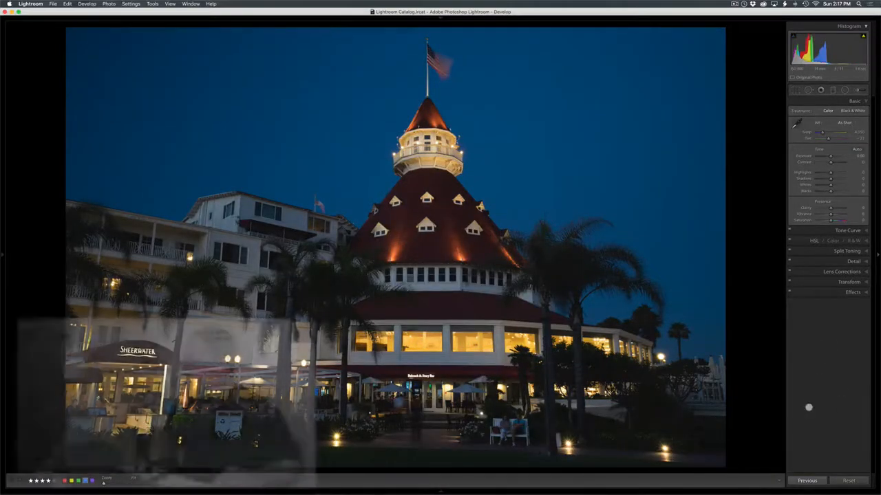
{"action": "key", "text": "Left"}
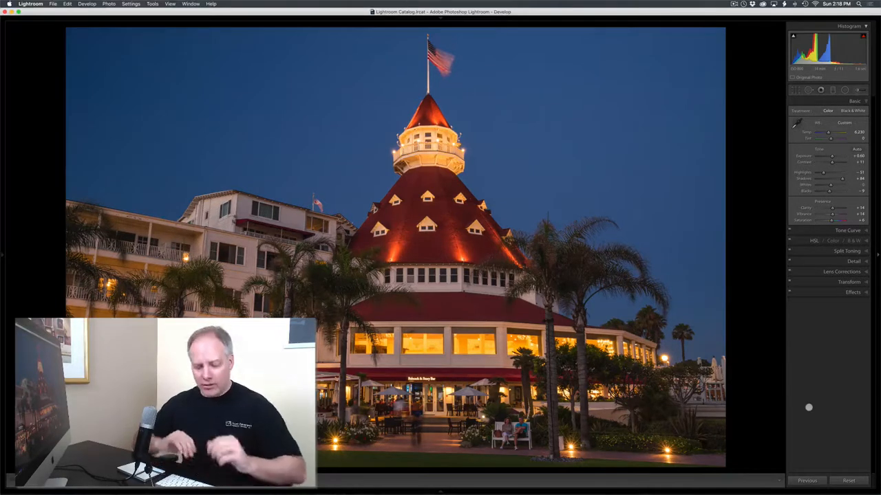
Select both edited hotel photos in the Library grid and open them as layers in ON1 Layers 10
{"action": "key", "text": "g"}
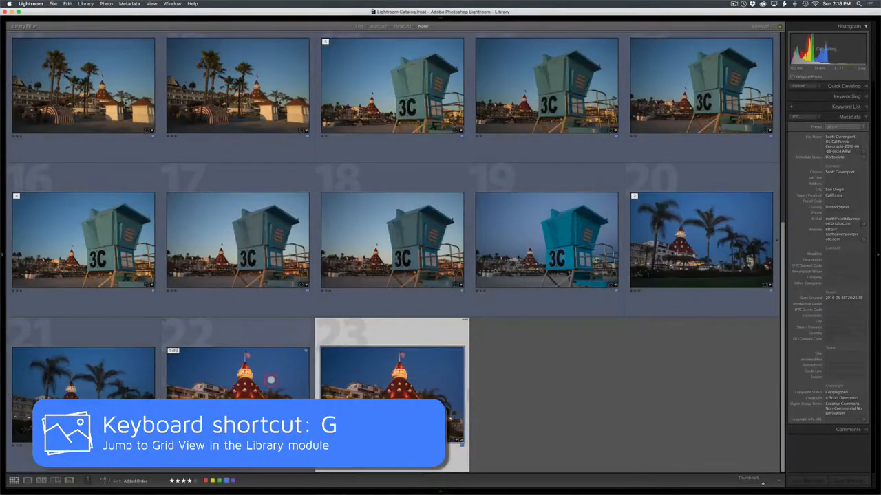
{"action": "left_click", "coordinate": [271, 380]}
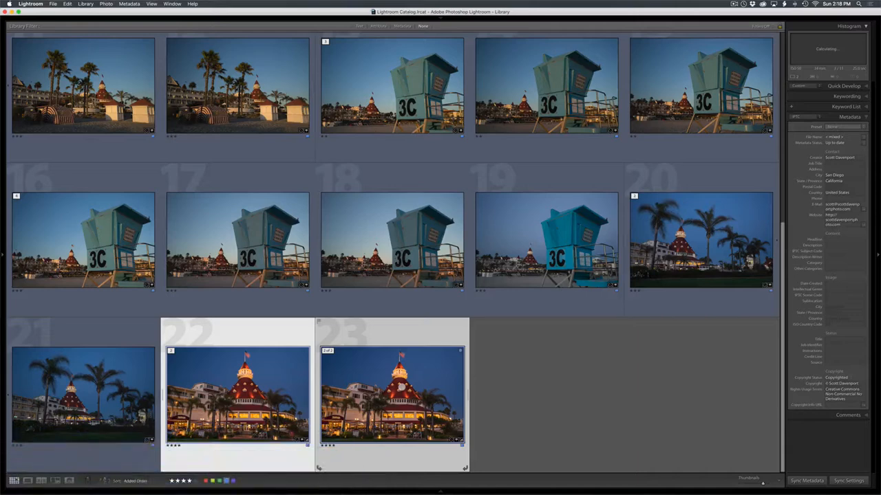
{"action": "left_click", "coordinate": [52, 4]}
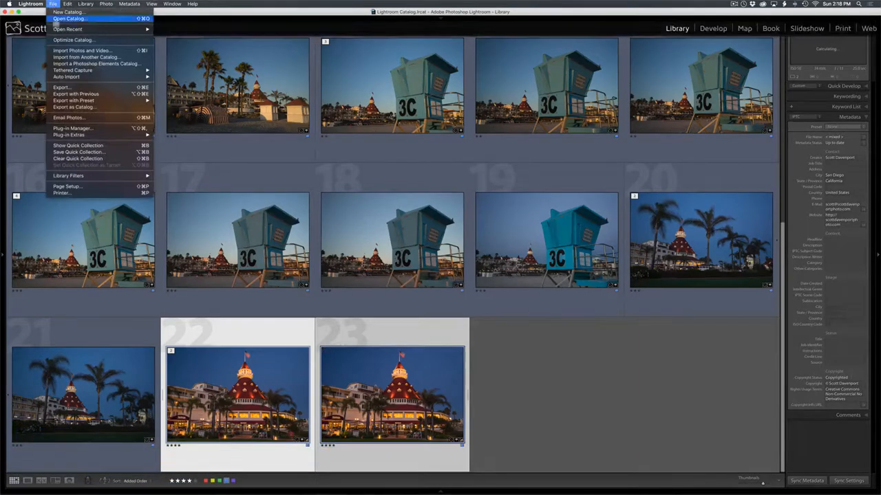
{"action": "mouse_move", "coordinate": [102, 135]}
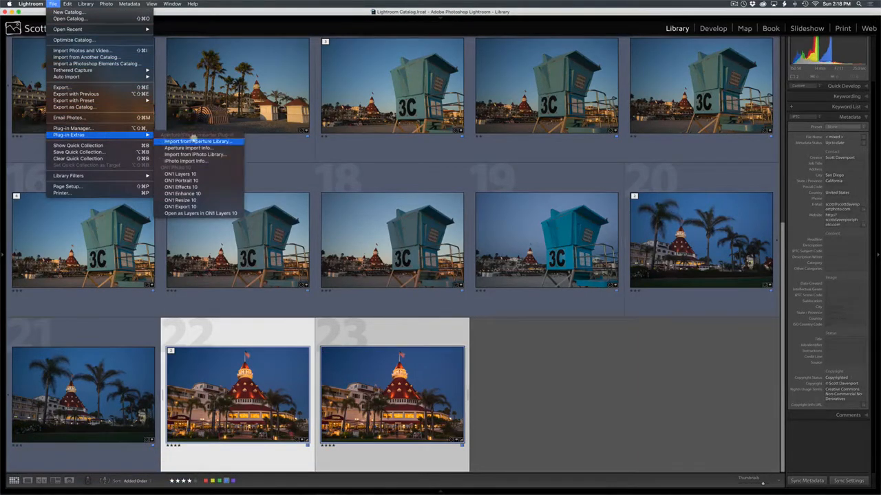
{"action": "left_click", "coordinate": [237, 214]}
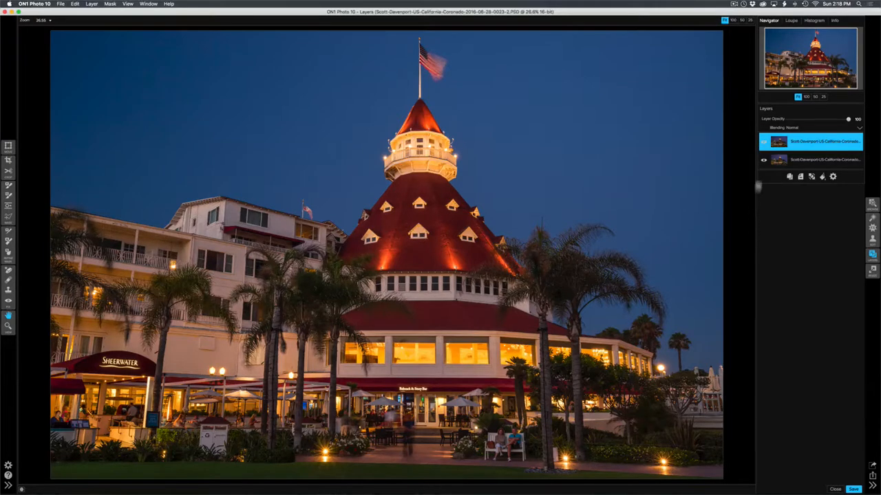
Compare the two exposures by hiding and showing the upper layer
{"action": "left_click", "coordinate": [763, 141]}
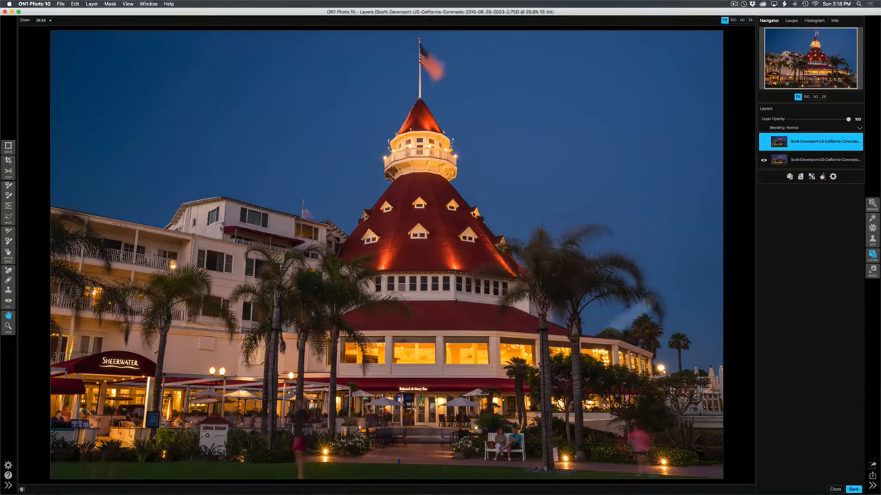
{"action": "left_click", "coordinate": [762, 160]}
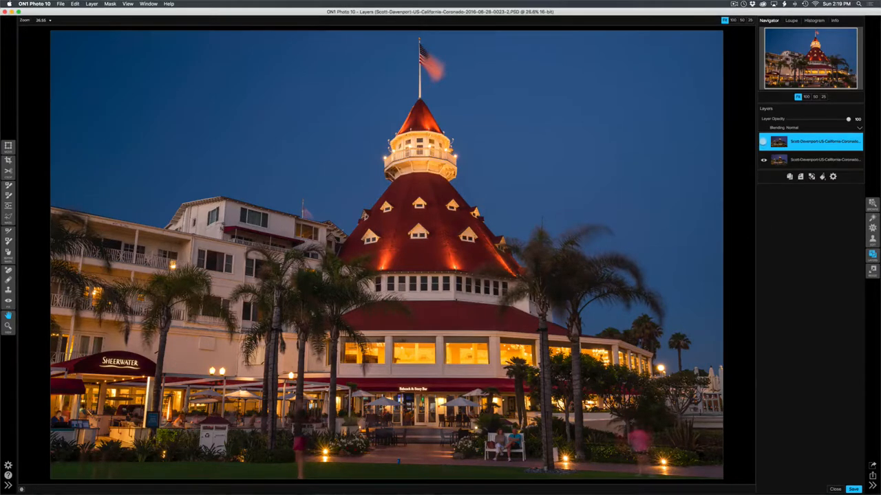
{"action": "left_click", "coordinate": [762, 141]}
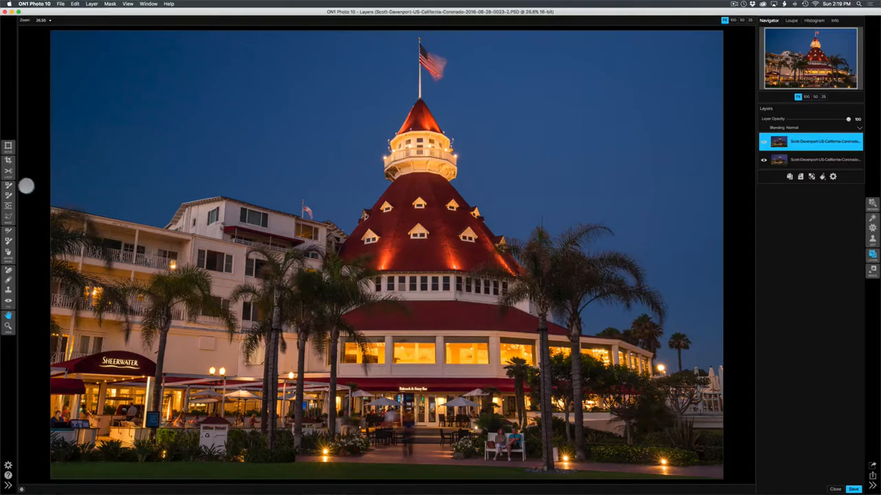
Mask out the blurred figure by the entrance steps on the upper layer, using the Masking Brush in Paint Out mode with Size 800 and Feather 70
{"action": "left_click", "coordinate": [8, 186]}
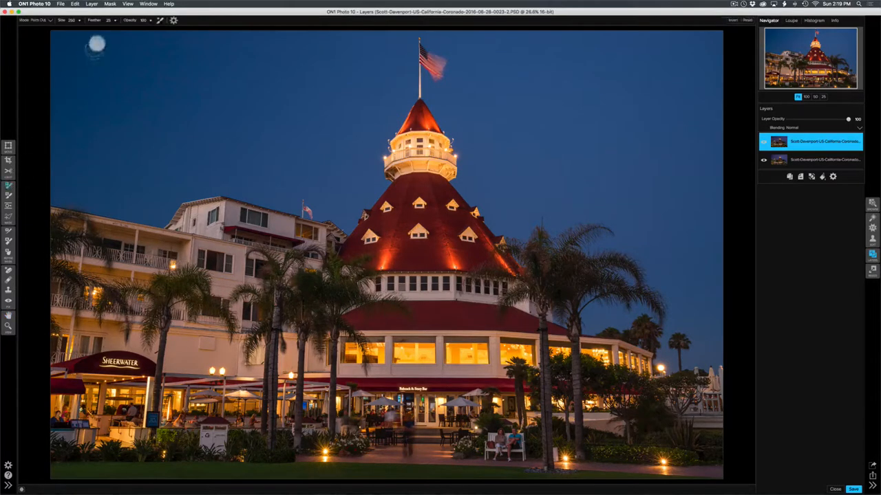
{"action": "left_click_drag", "start_coordinate": [96, 20], "coordinate": [119, 20]}
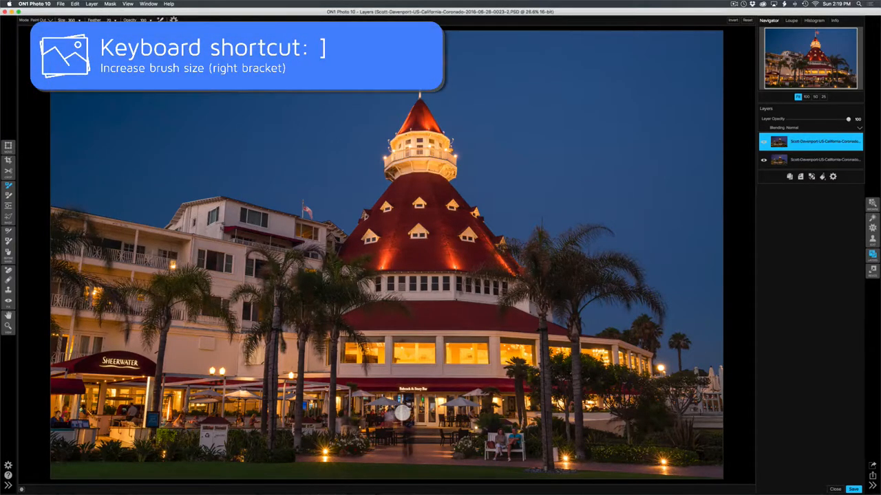
{"action": "key", "text": "bracketright"}
{"action": "key", "text": "bracketright"}
{"action": "left_click_drag", "start_coordinate": [406, 420], "coordinate": [402, 441]}
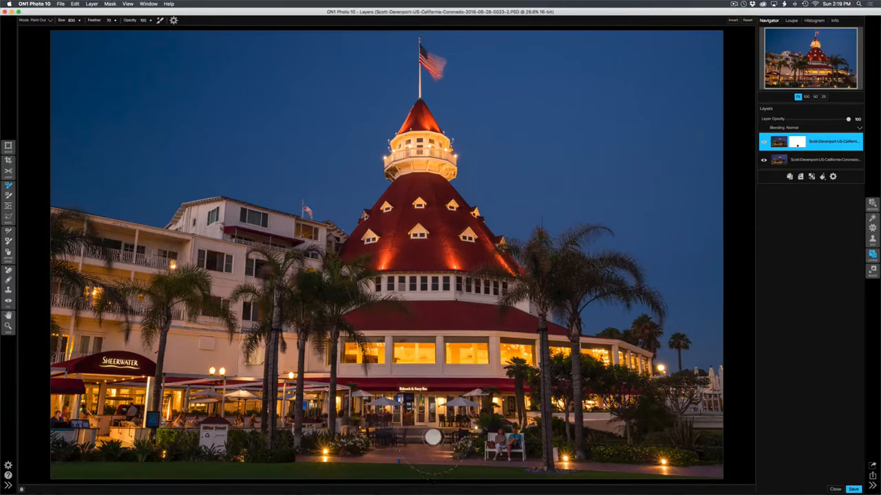
{"action": "key", "text": "bracketleft"}
{"action": "key", "text": "bracketleft"}
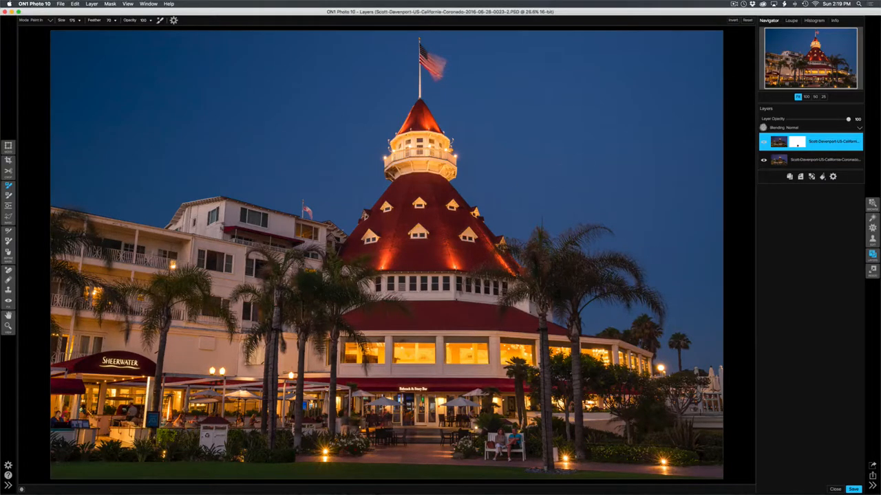
Check the masked blend by repeatedly hiding and showing the upper layer, leaving it visible
{"action": "left_click", "coordinate": [763, 142]}
{"action": "left_click", "coordinate": [763, 142]}
{"action": "left_click", "coordinate": [763, 142]}
{"action": "left_click", "coordinate": [763, 142]}
{"action": "left_click", "coordinate": [763, 142]}
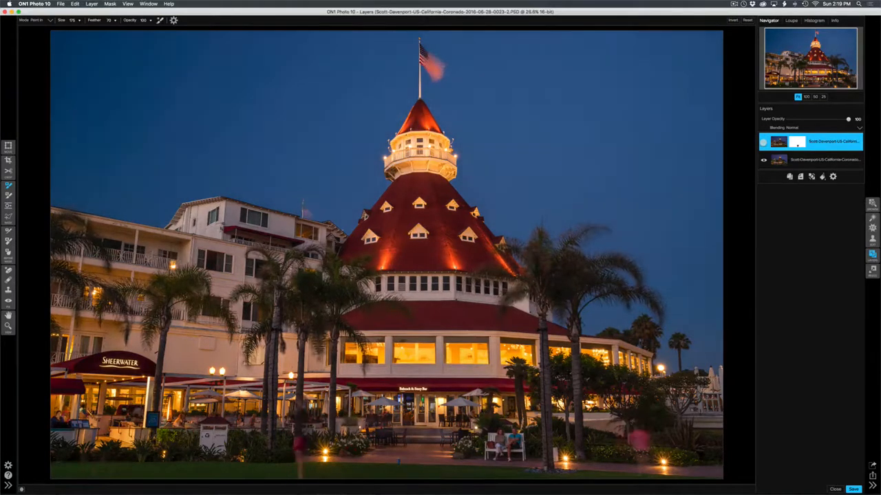
{"action": "left_click", "coordinate": [763, 142]}
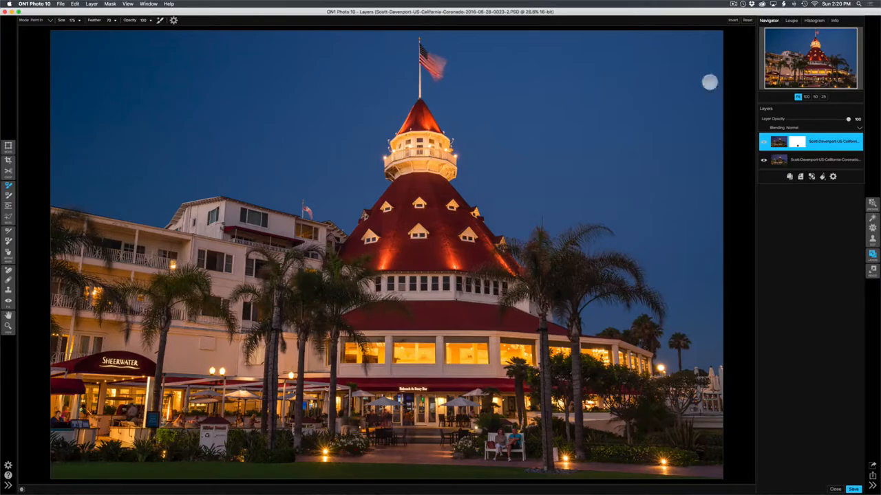
Try to paint out the standing man beneath the Sheerwater awning on the upper layer at 100% zoom, and undo the strokes
{"action": "left_click", "coordinate": [806, 96]}
{"action": "left_click_drag", "start_coordinate": [808, 59], "coordinate": [775, 78]}
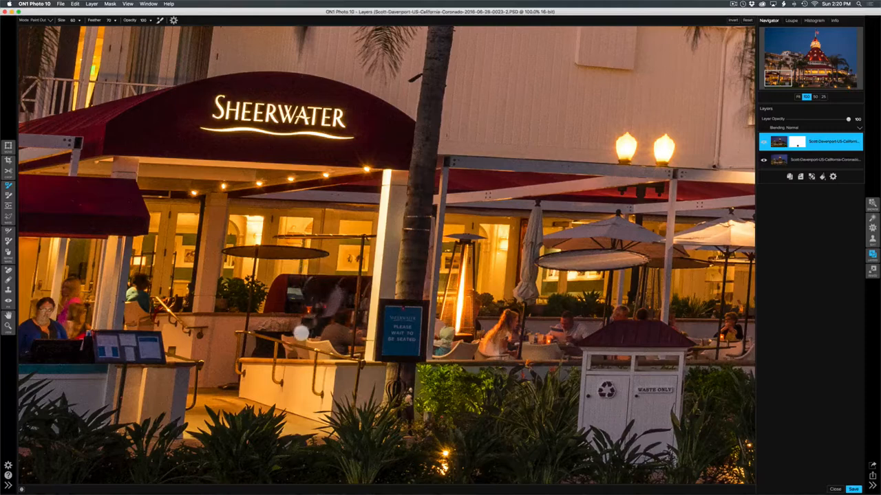
{"action": "left_click_drag", "start_coordinate": [312, 329], "coordinate": [327, 318]}
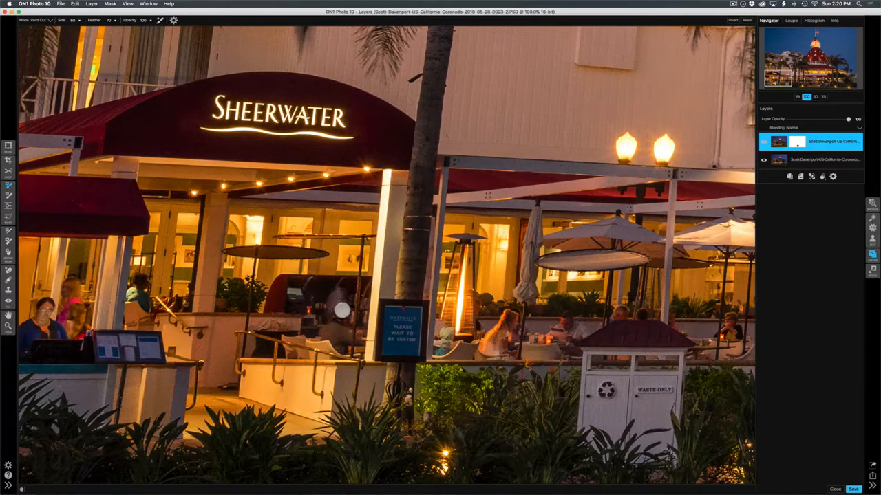
{"action": "mouse_move", "coordinate": [353, 330]}
{"action": "left_mouse_down"}
{"action": "mouse_move", "coordinate": [350, 314]}
{"action": "mouse_move", "coordinate": [349, 341]}
{"action": "left_mouse_up"}
{"action": "key", "text": "super+z"}
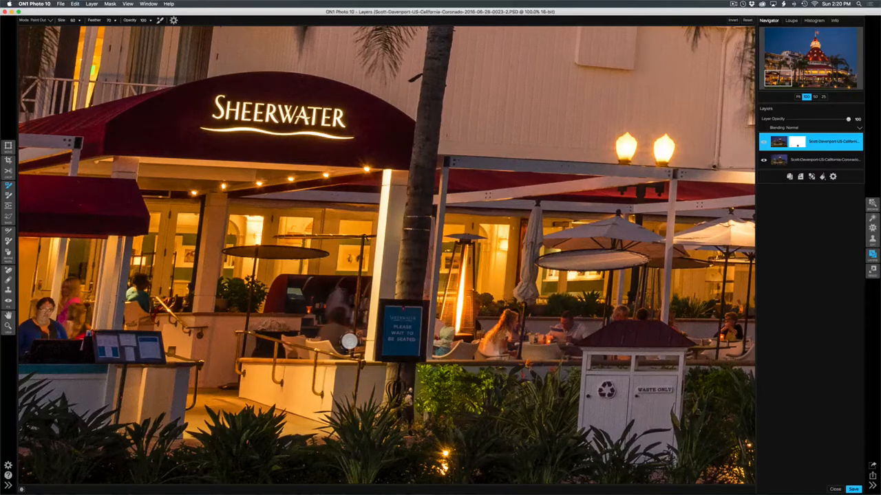
{"action": "key", "text": "super+z"}
{"action": "key", "text": "super+shift+z"}
{"action": "key", "text": "super+z"}
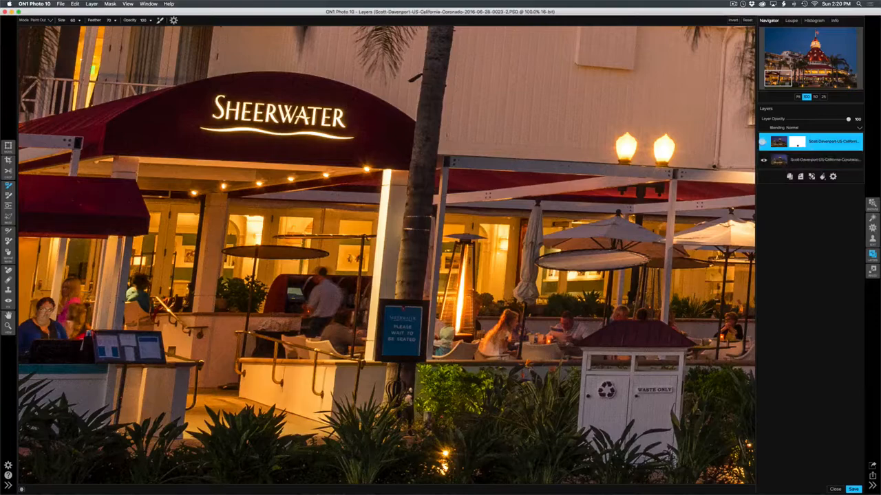
Compare the people beneath the Sheerwater awning in both exposures by repeatedly hiding and showing the upper layer
{"action": "left_click", "coordinate": [762, 142]}
{"action": "left_click", "coordinate": [762, 142]}
{"action": "left_click", "coordinate": [762, 142]}
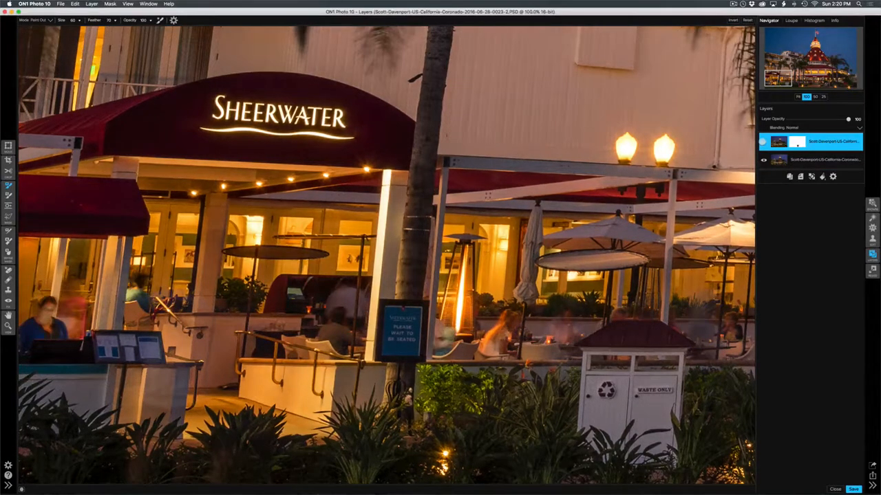
{"action": "left_click", "coordinate": [762, 141]}
{"action": "left_click", "coordinate": [763, 142]}
{"action": "left_click", "coordinate": [762, 142]}
{"action": "key", "text": "z"}
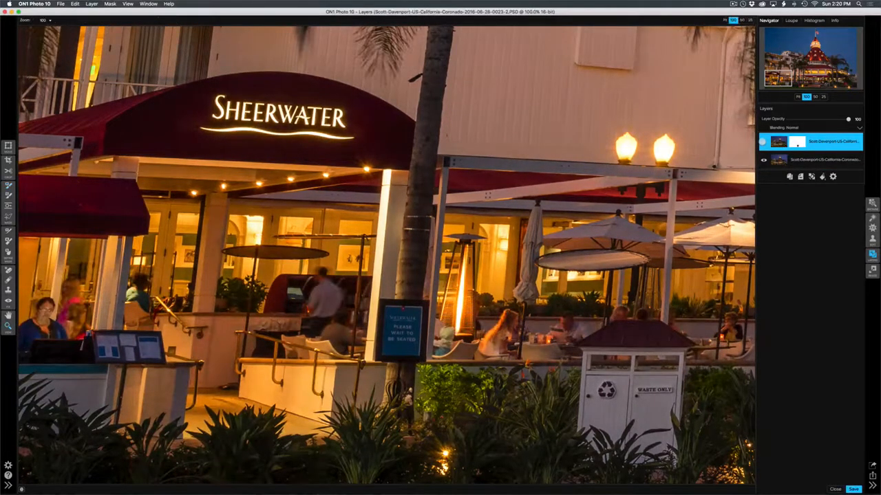
{"action": "left_click", "coordinate": [797, 96]}
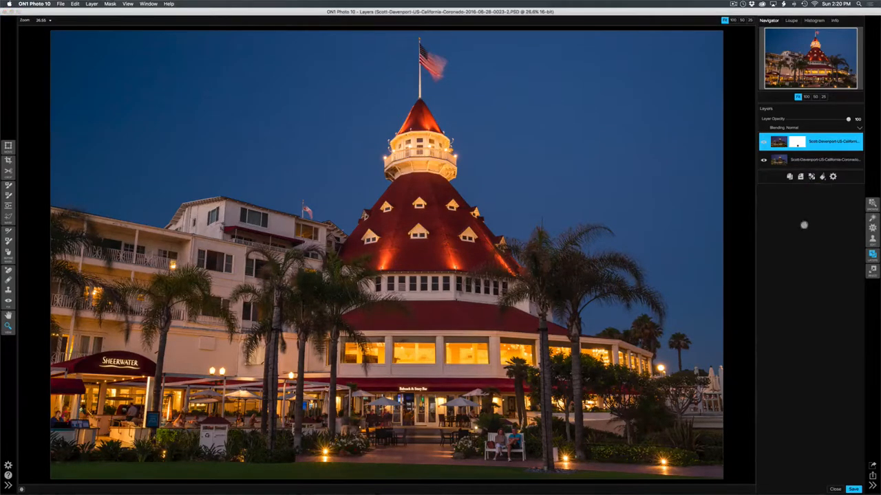
Merge the two layers into one and open the merged image in Effects with the presets browser hidden
{"action": "key", "text": "super+e"}
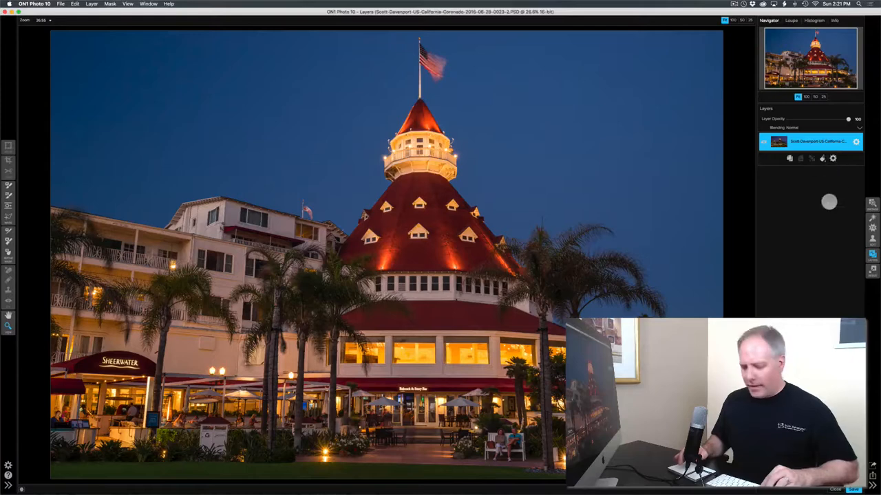
{"action": "key", "text": "h"}
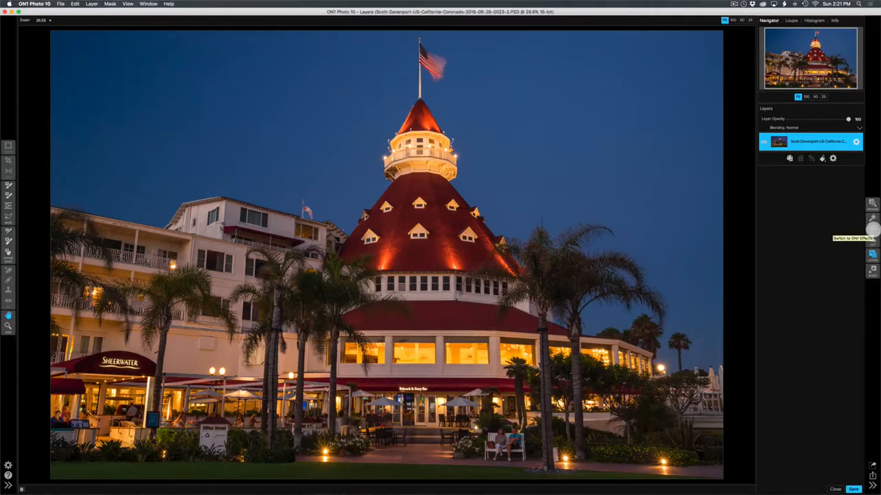
{"action": "left_click", "coordinate": [872, 228]}
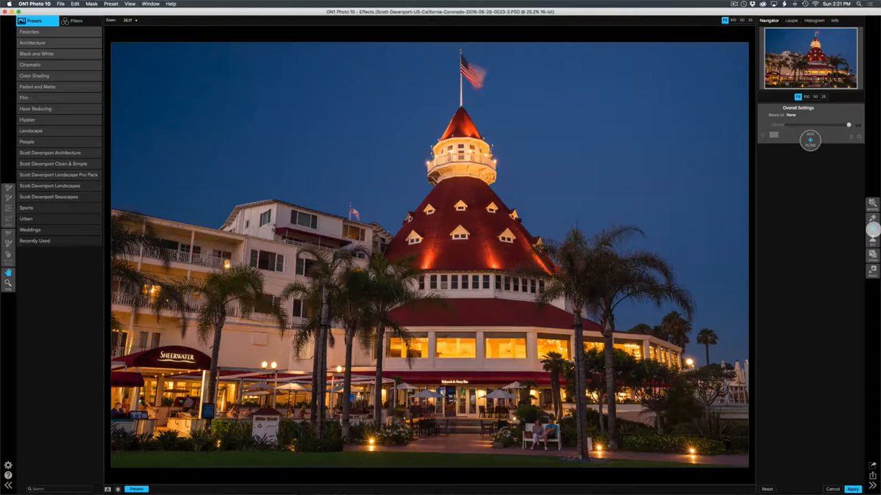
{"action": "key", "text": "super+Left"}
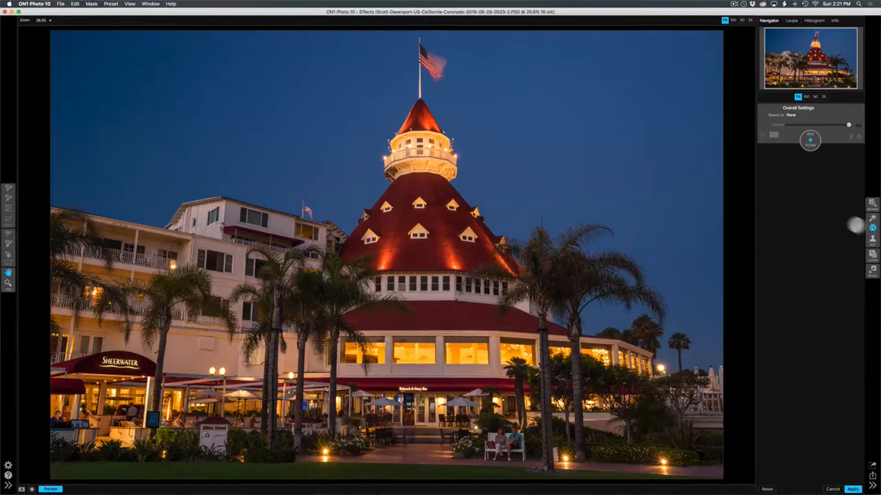
Add a Dynamic Contrast filter with the Natural preset and mask out the sky using the Quick Mask Brush in Paint Out mode at Size 250
{"action": "left_click", "coordinate": [809, 140]}
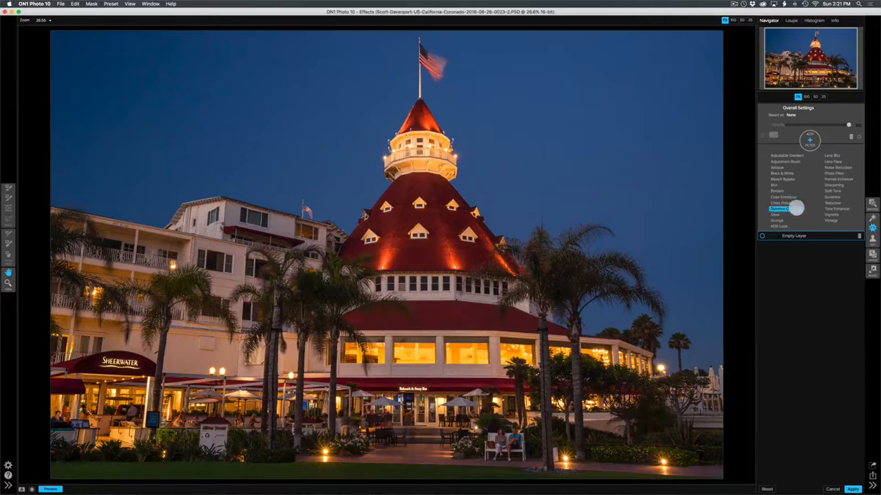
{"action": "left_click", "coordinate": [795, 208]}
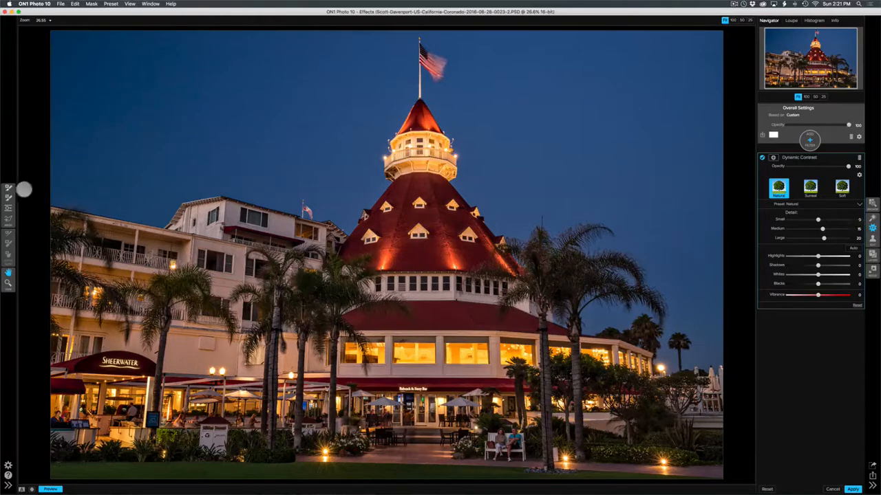
{"action": "left_click", "coordinate": [10, 198]}
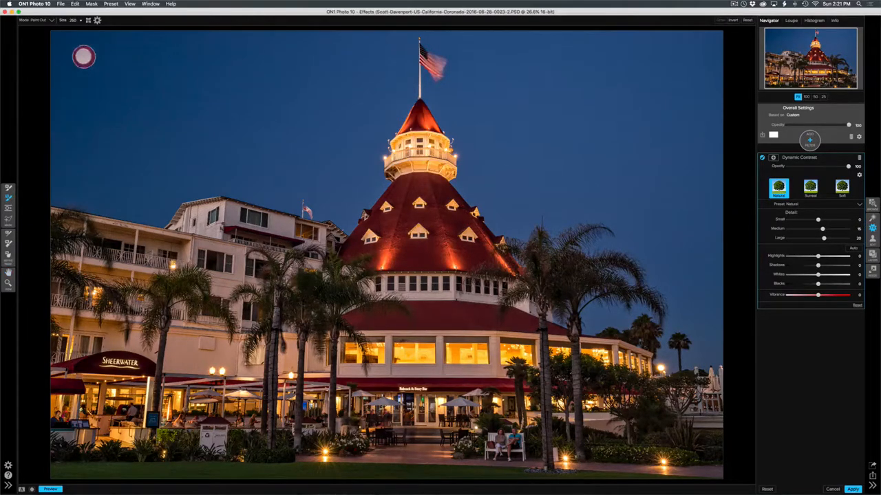
{"action": "mouse_move", "coordinate": [82, 55]}
{"action": "left_mouse_down"}
{"action": "mouse_move", "coordinate": [102, 90]}
{"action": "mouse_move", "coordinate": [110, 157]}
{"action": "mouse_move", "coordinate": [270, 108]}
{"action": "mouse_move", "coordinate": [311, 141]}
{"action": "mouse_move", "coordinate": [358, 70]}
{"action": "left_mouse_up"}
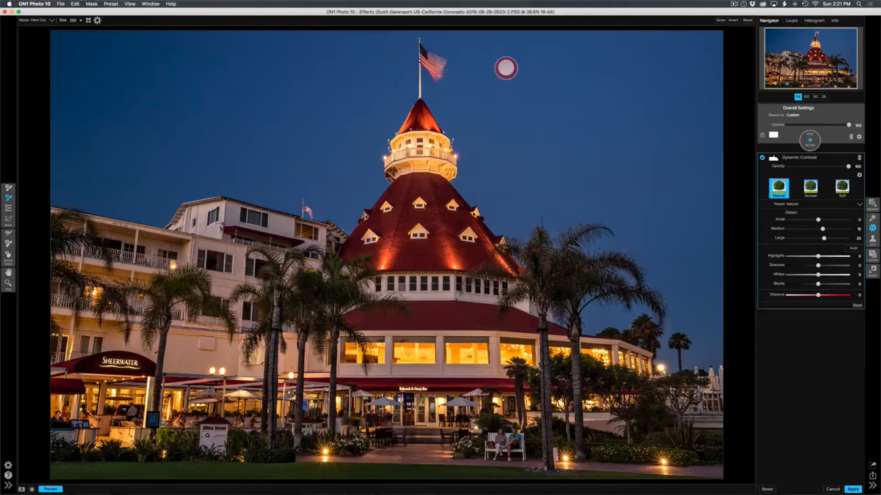
{"action": "mouse_move", "coordinate": [505, 68]}
{"action": "left_mouse_down"}
{"action": "mouse_move", "coordinate": [525, 128]}
{"action": "mouse_move", "coordinate": [553, 158]}
{"action": "mouse_move", "coordinate": [700, 205]}
{"action": "mouse_move", "coordinate": [701, 218]}
{"action": "left_mouse_up"}
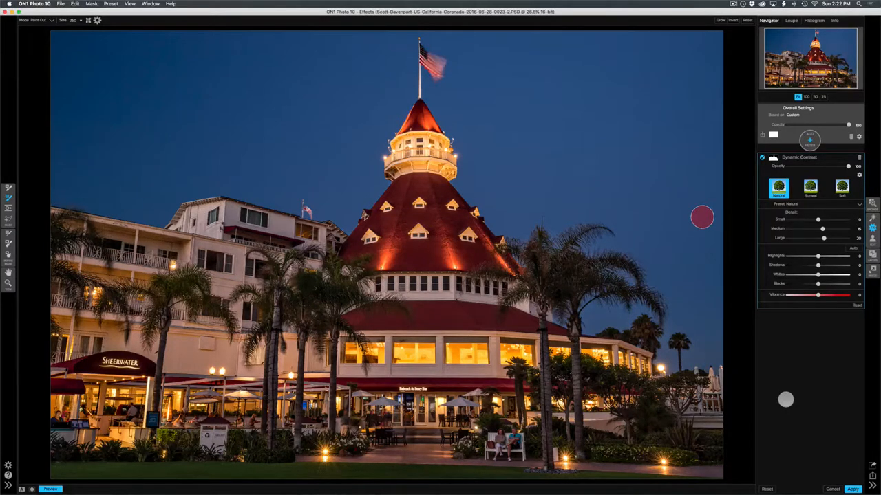
Show the mask overlay and refine the Dynamic Contrast mask around the palm fronds and flag, using the Refine Brush in Paint Out mode at Size 900
{"action": "key", "text": "o"}
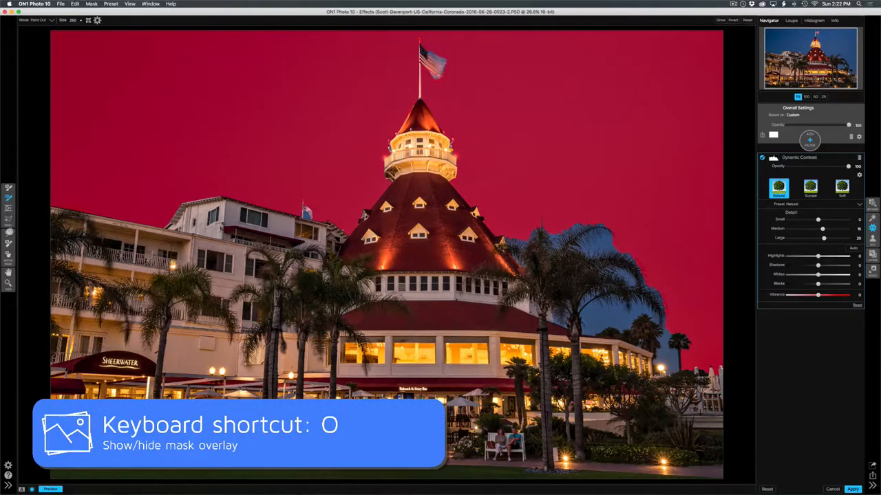
{"action": "left_click", "coordinate": [9, 234]}
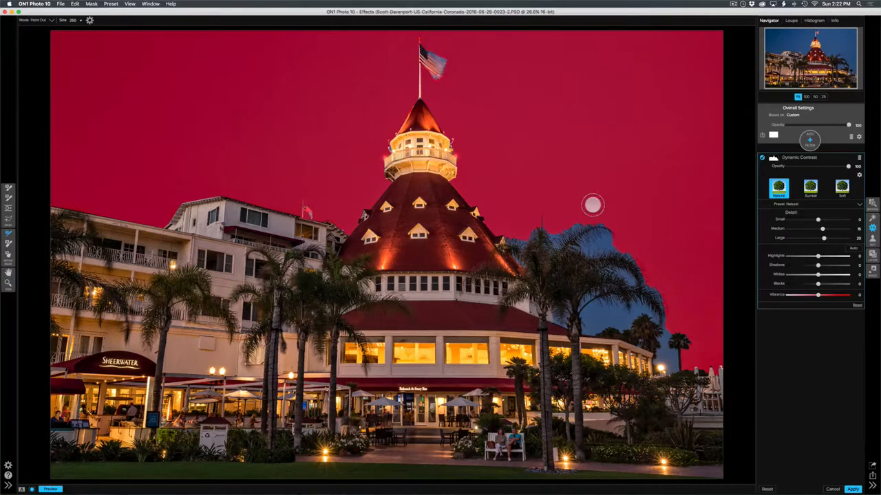
{"action": "key", "text": "bracketright"}
{"action": "key", "text": "bracketright"}
{"action": "key", "text": "bracketright"}
{"action": "key", "text": "bracketright"}
{"action": "key", "text": "bracketright"}
{"action": "key", "text": "bracketright"}
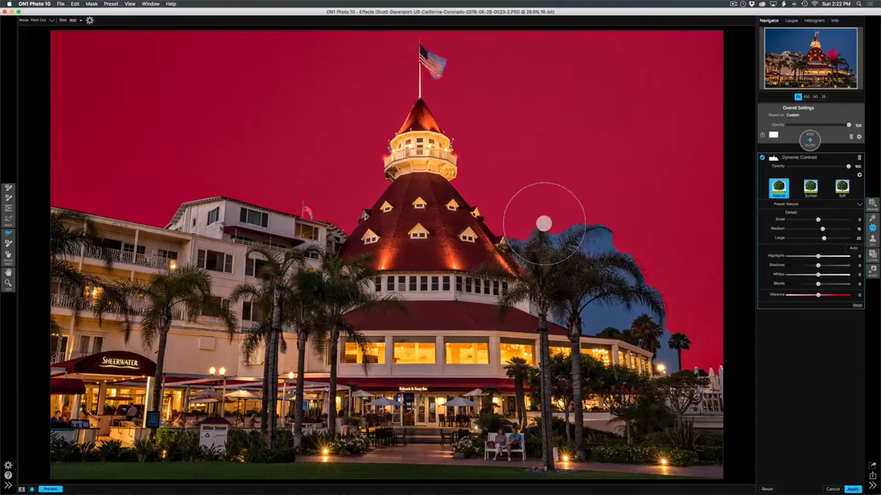
{"action": "mouse_move", "coordinate": [544, 223]}
{"action": "left_mouse_down"}
{"action": "mouse_move", "coordinate": [576, 297]}
{"action": "mouse_move", "coordinate": [616, 312]}
{"action": "mouse_move", "coordinate": [664, 351]}
{"action": "mouse_move", "coordinate": [657, 315]}
{"action": "mouse_move", "coordinate": [604, 232]}
{"action": "mouse_move", "coordinate": [574, 210]}
{"action": "left_mouse_up"}
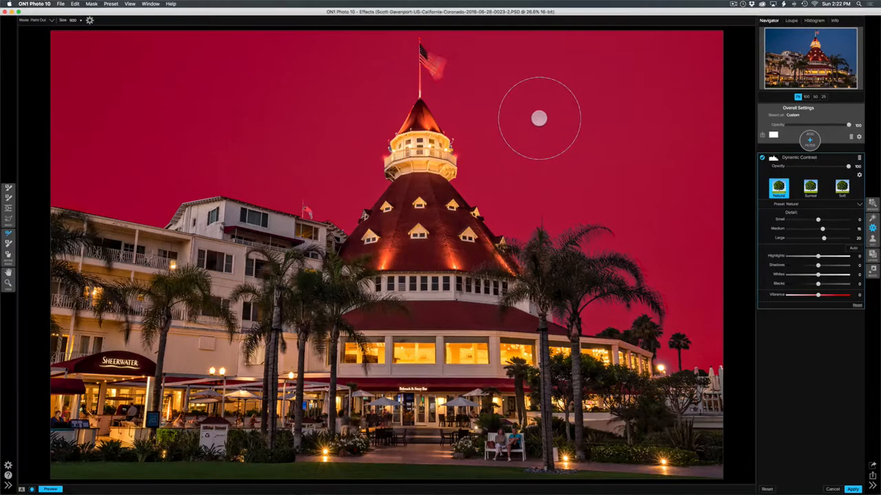
Hide the mask overlay and compare the image with Dynamic Contrast off and on, leaving the filter enabled
{"action": "key", "text": "super+m"}
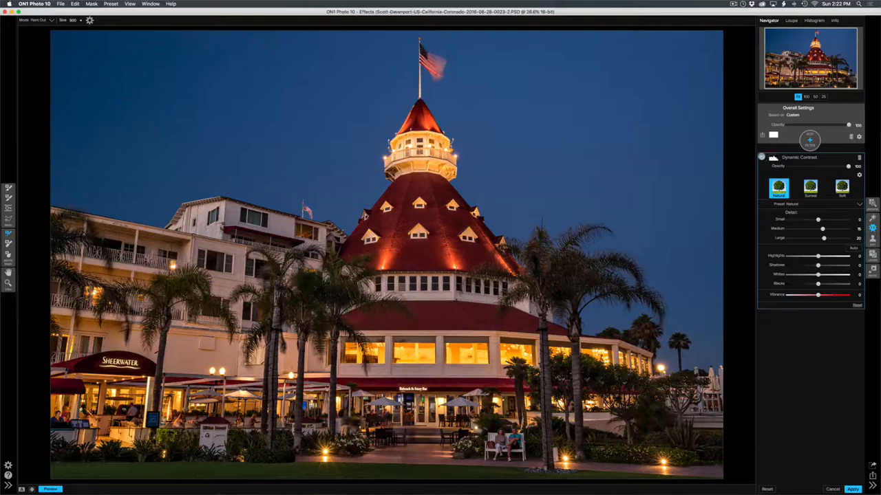
{"action": "left_click", "coordinate": [761, 157]}
{"action": "left_click", "coordinate": [760, 157]}
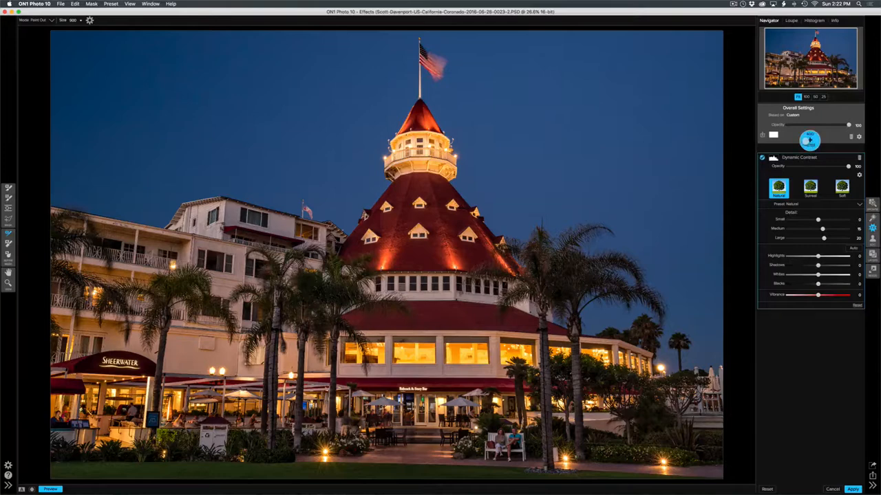
Add a Vignette filter with the Big Softy preset and set its opacity to 64
{"action": "left_click", "coordinate": [809, 140]}
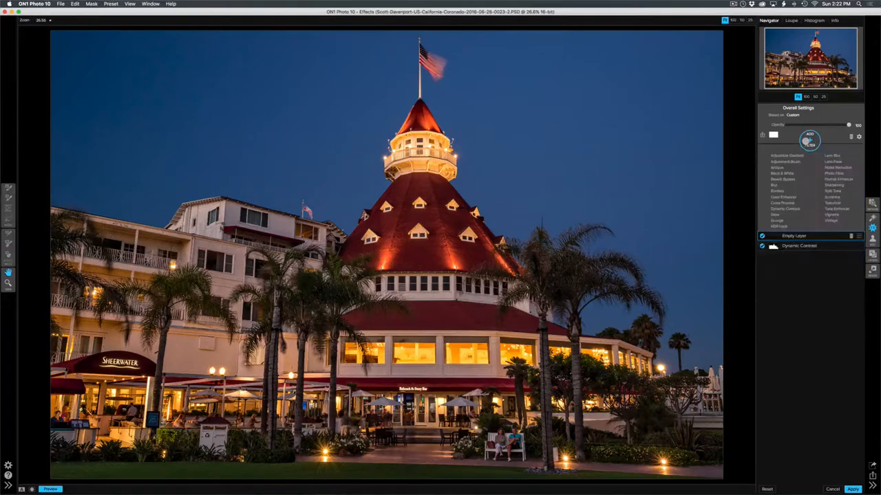
{"action": "left_click", "coordinate": [830, 216]}
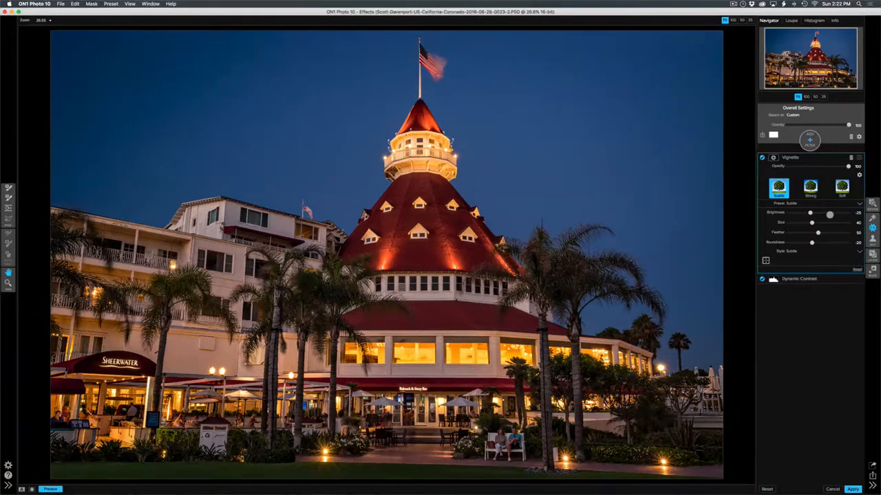
{"action": "left_click", "coordinate": [795, 203]}
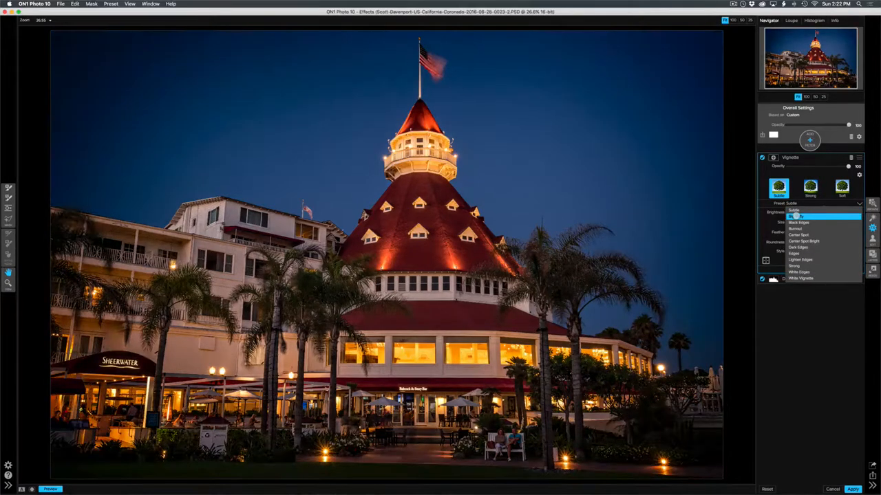
{"action": "left_click", "coordinate": [796, 217]}
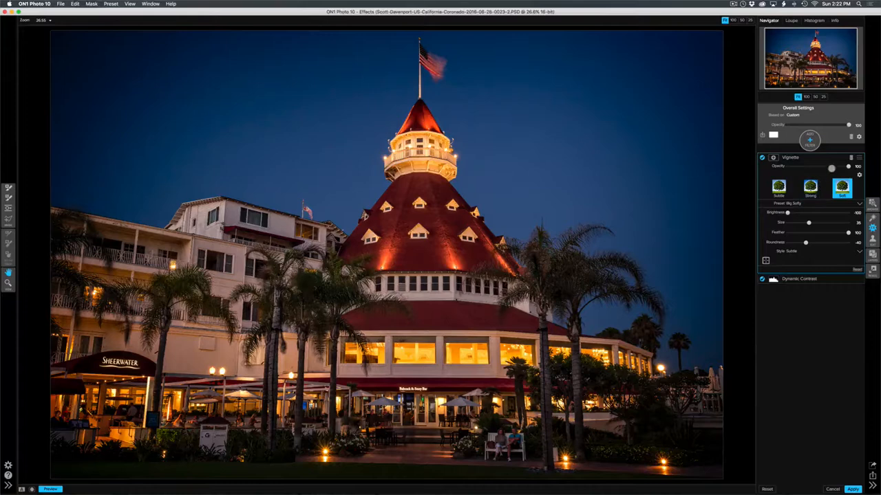
{"action": "left_click_drag", "start_coordinate": [831, 166], "coordinate": [826, 166]}
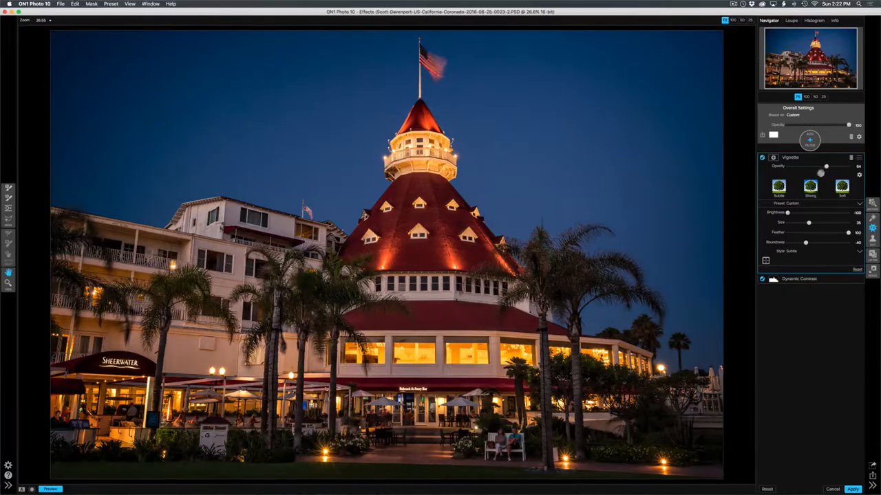
Set the vignette's Feather to 0, Size to 36 and Roundness to 57, and centre it on the hotel's red tower
{"action": "left_click", "coordinate": [787, 233]}
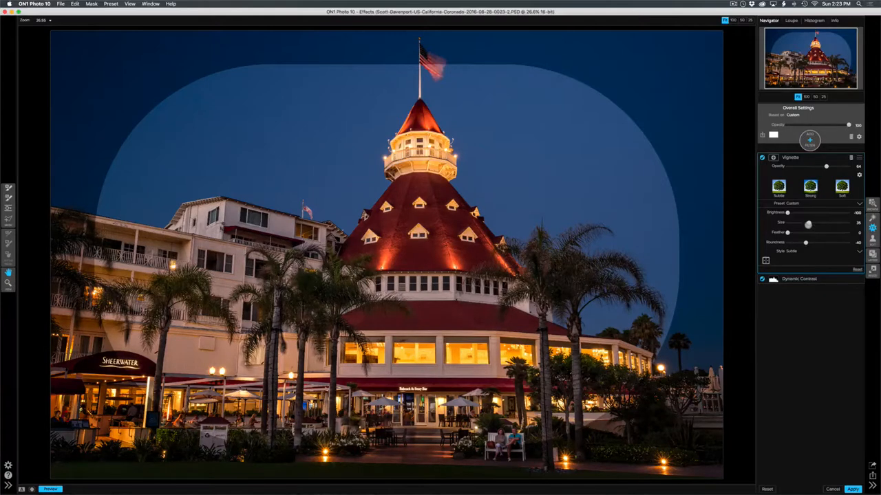
{"action": "mouse_move", "coordinate": [806, 224]}
{"action": "left_mouse_down"}
{"action": "mouse_move", "coordinate": [807, 241]}
{"action": "mouse_move", "coordinate": [835, 238]}
{"action": "mouse_move", "coordinate": [808, 223]}
{"action": "left_mouse_up"}
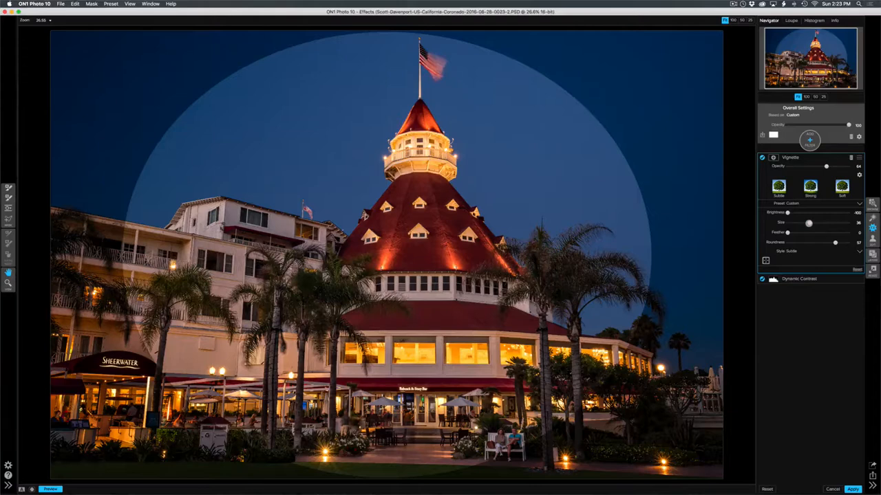
{"action": "left_click", "coordinate": [765, 260]}
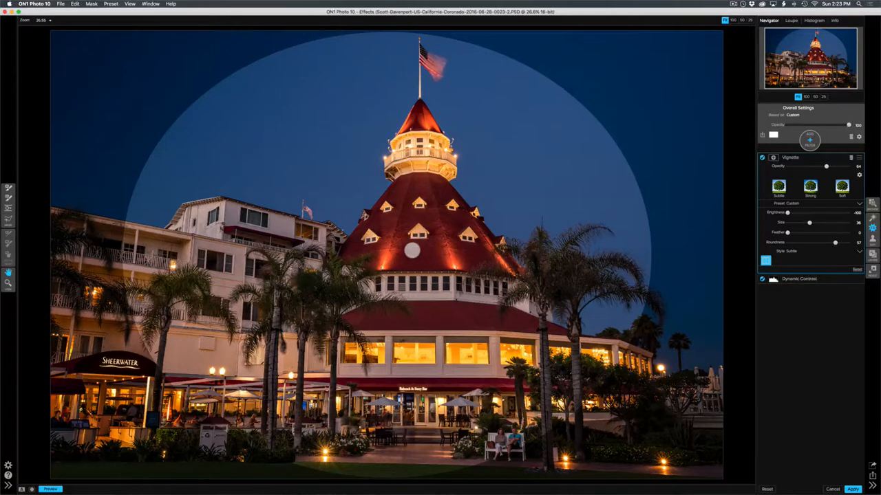
{"action": "left_click_drag", "start_coordinate": [412, 251], "coordinate": [420, 253]}
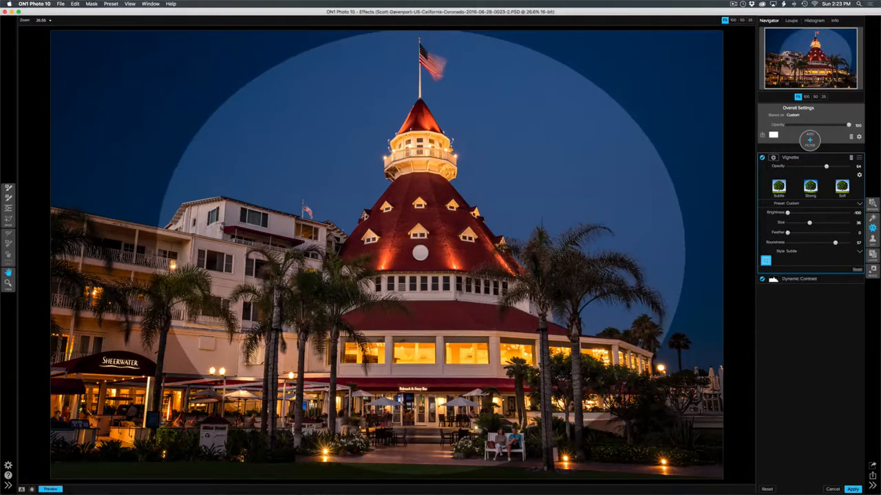
{"action": "left_click", "coordinate": [765, 260]}
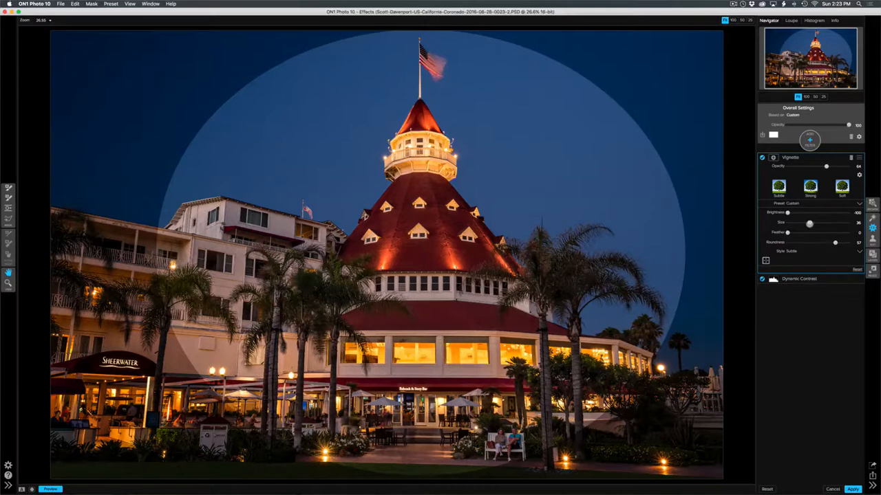
Set the vignette's Size to 34 and Feather to 100, and compare the image with the effects preview off and on
{"action": "left_click_drag", "start_coordinate": [808, 224], "coordinate": [807, 223]}
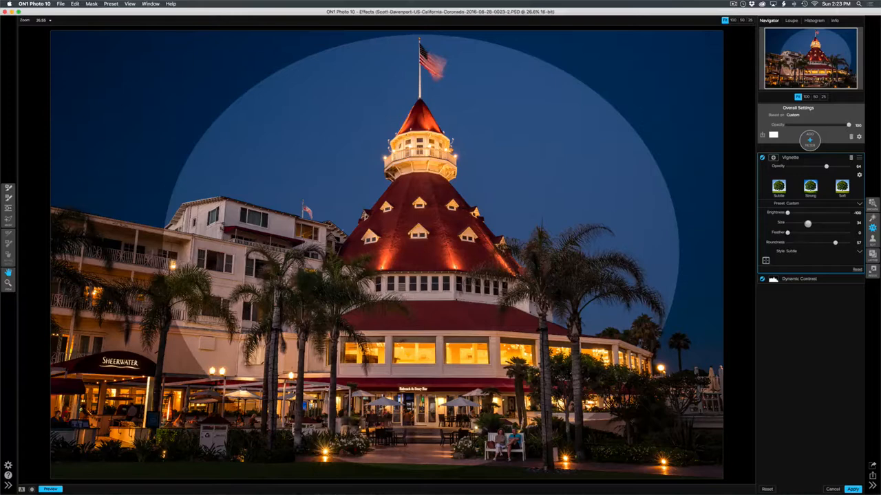
{"action": "left_click", "coordinate": [847, 232]}
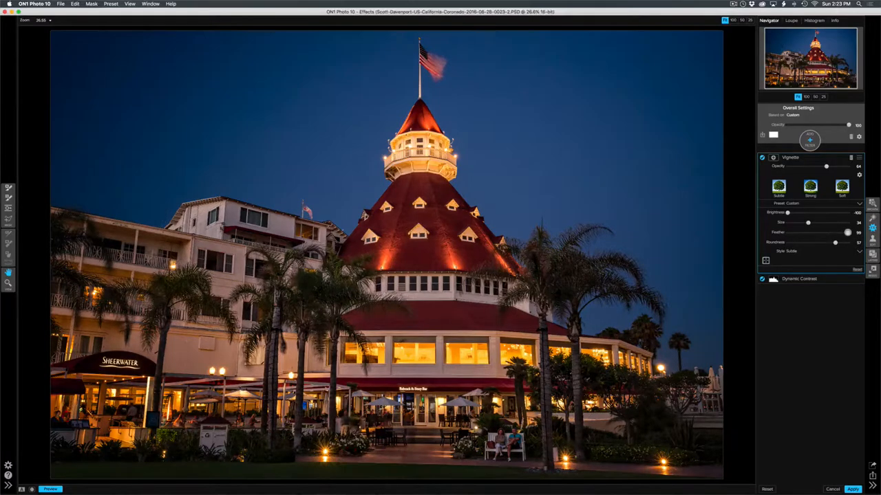
{"action": "left_click_drag", "start_coordinate": [847, 233], "coordinate": [850, 233]}
{"action": "key", "text": "super+p"}
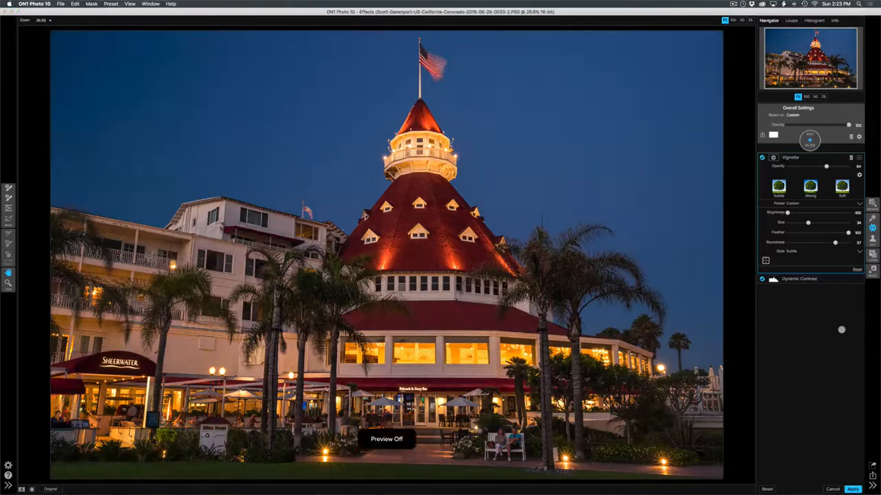
{"action": "key", "text": "super+p"}
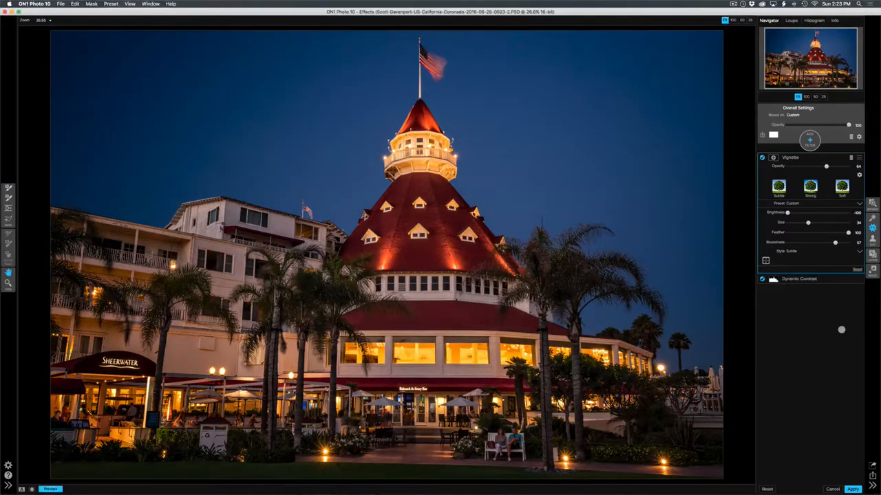